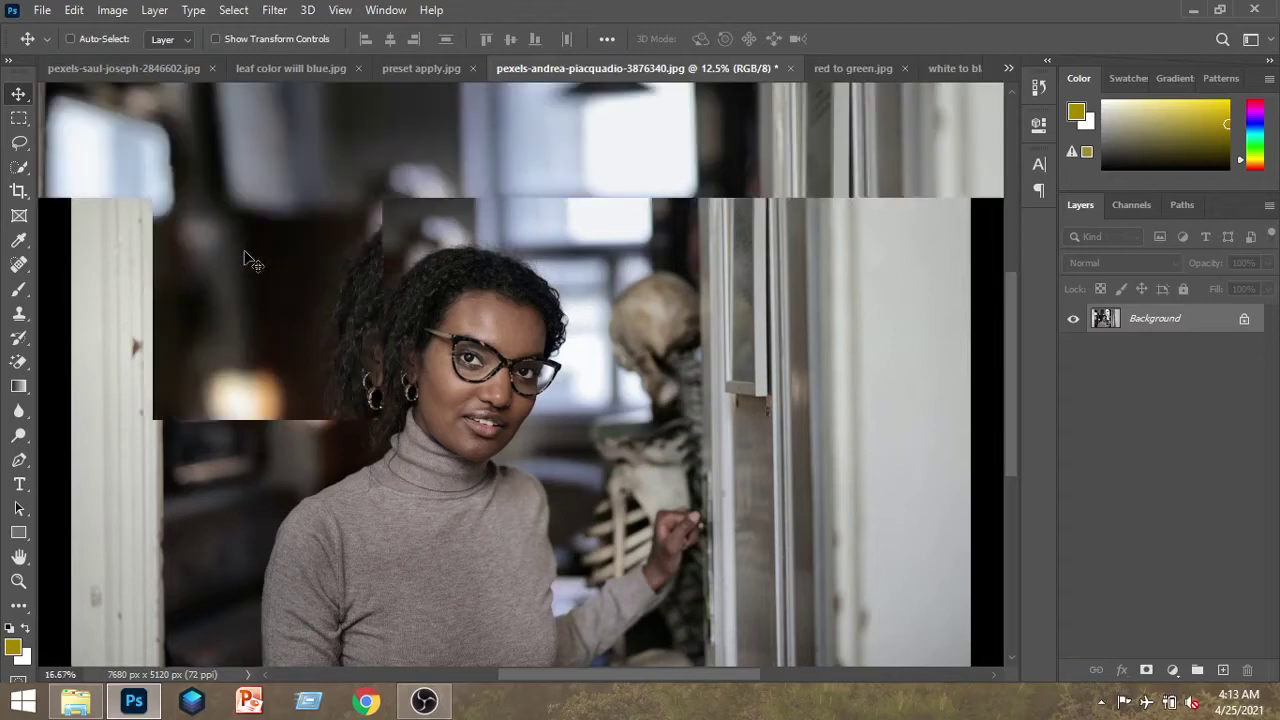
Zoom out, duplicate the Background layer as 'Background copy', and bring up the Filter menu
key("ctrl+minus")
key("ctrl+minus")
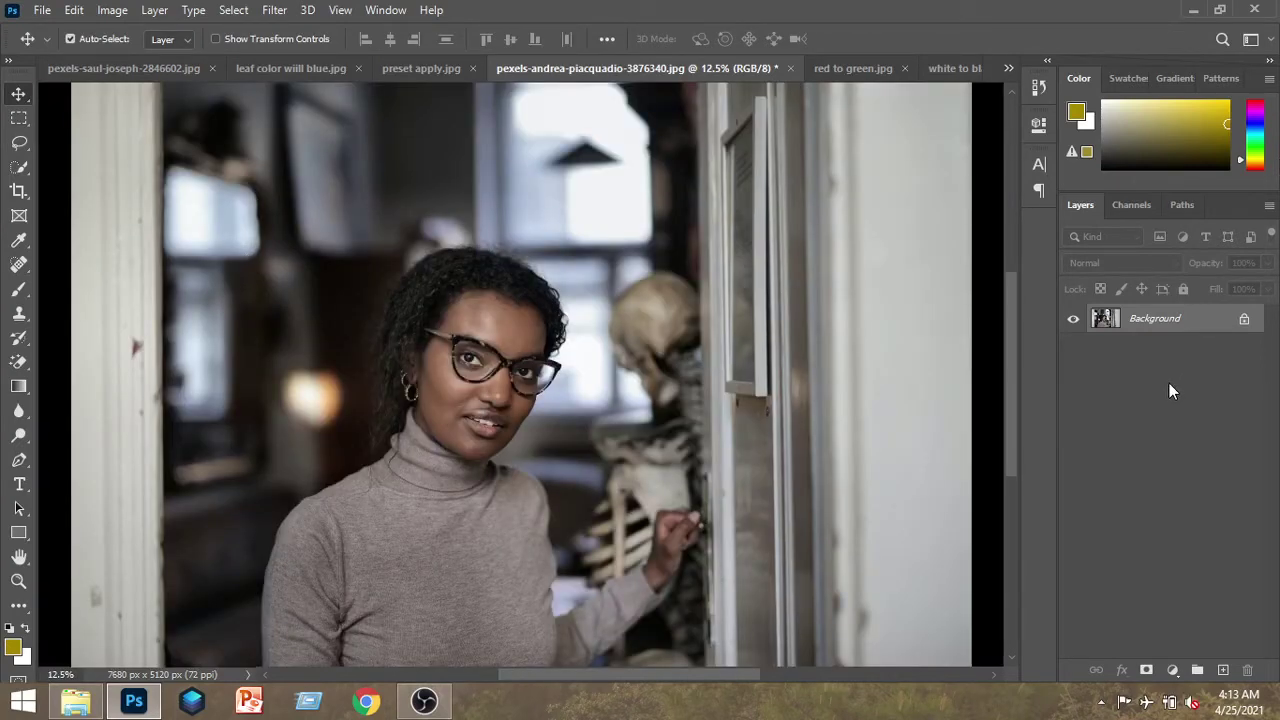
left_click_drag(1180, 326, 1222, 669)
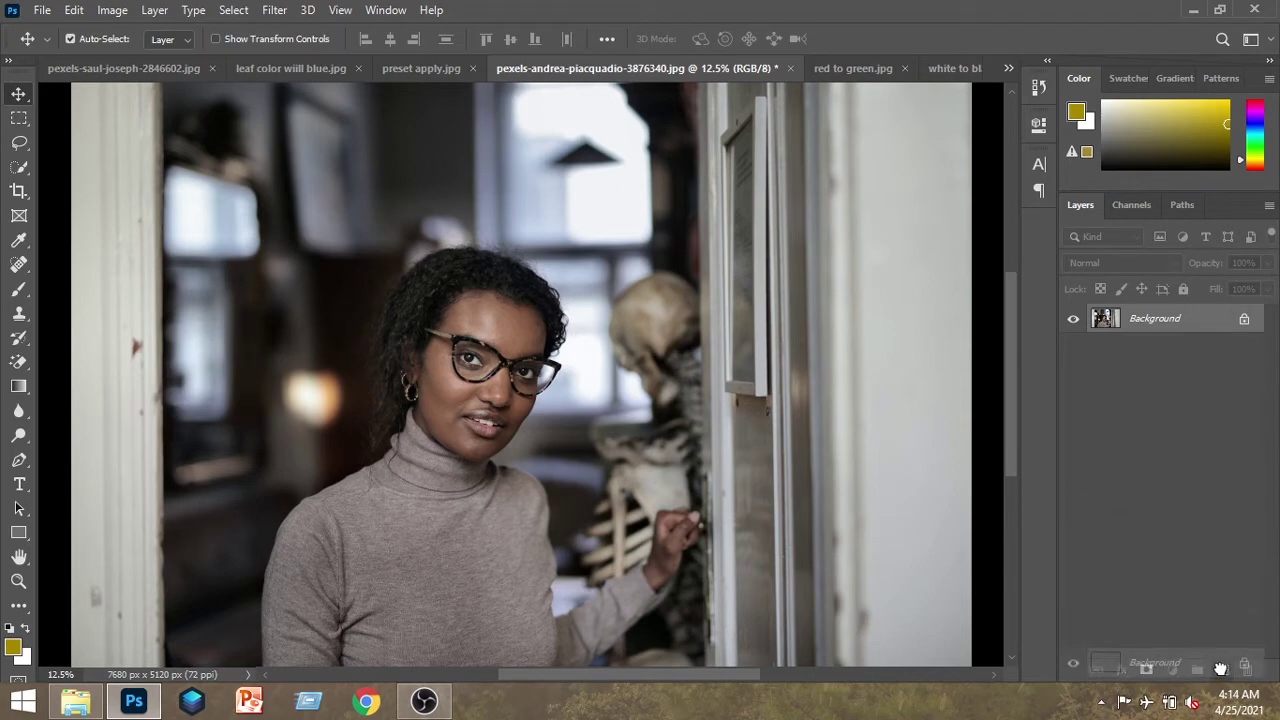
left_click(276, 10)
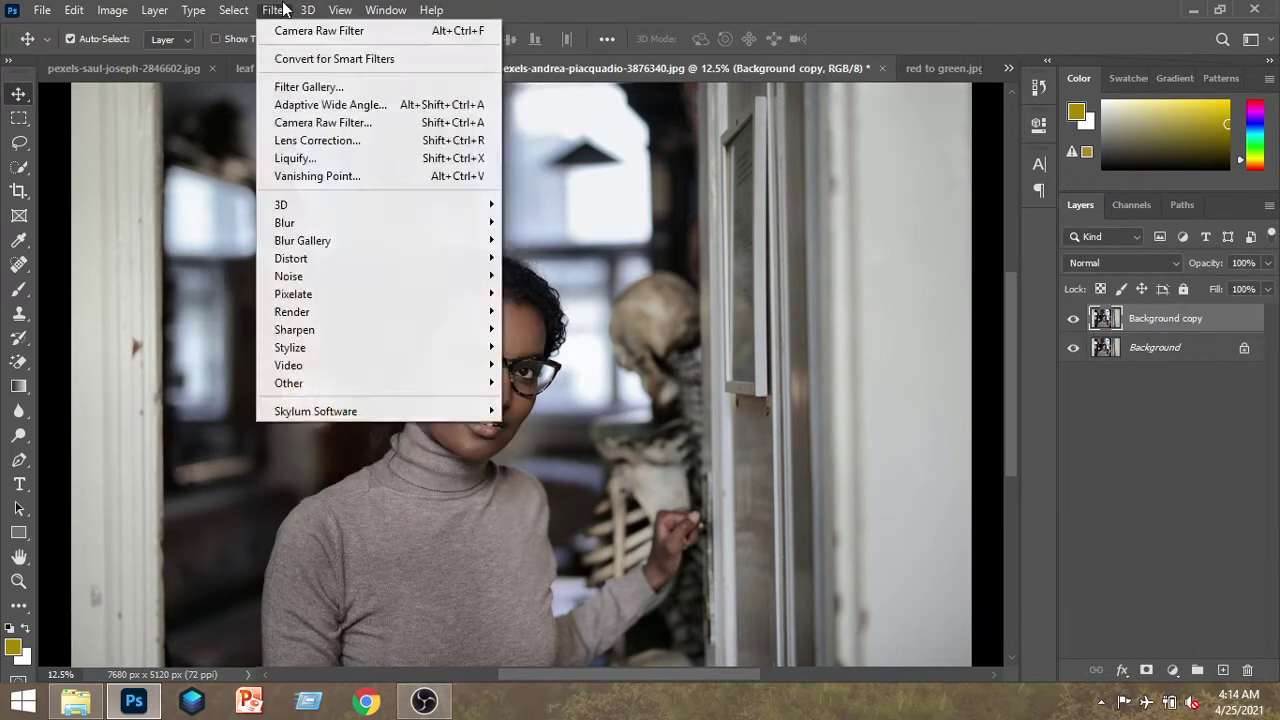
left_click(283, 10)
left_click(276, 10)
Launch the Camera Raw Filter on the Background copy and expand the Basic panel
left_click(330, 123)
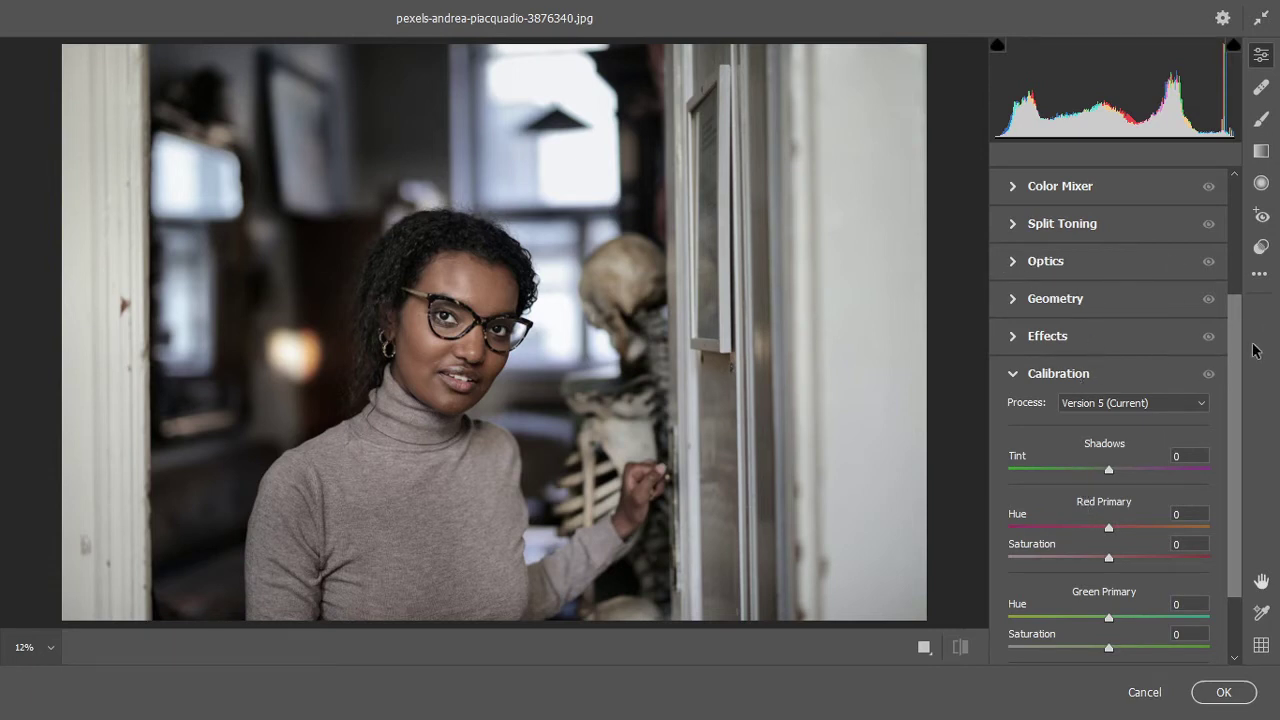
left_click_drag(1237, 328, 1234, 206)
left_click(1088, 263)
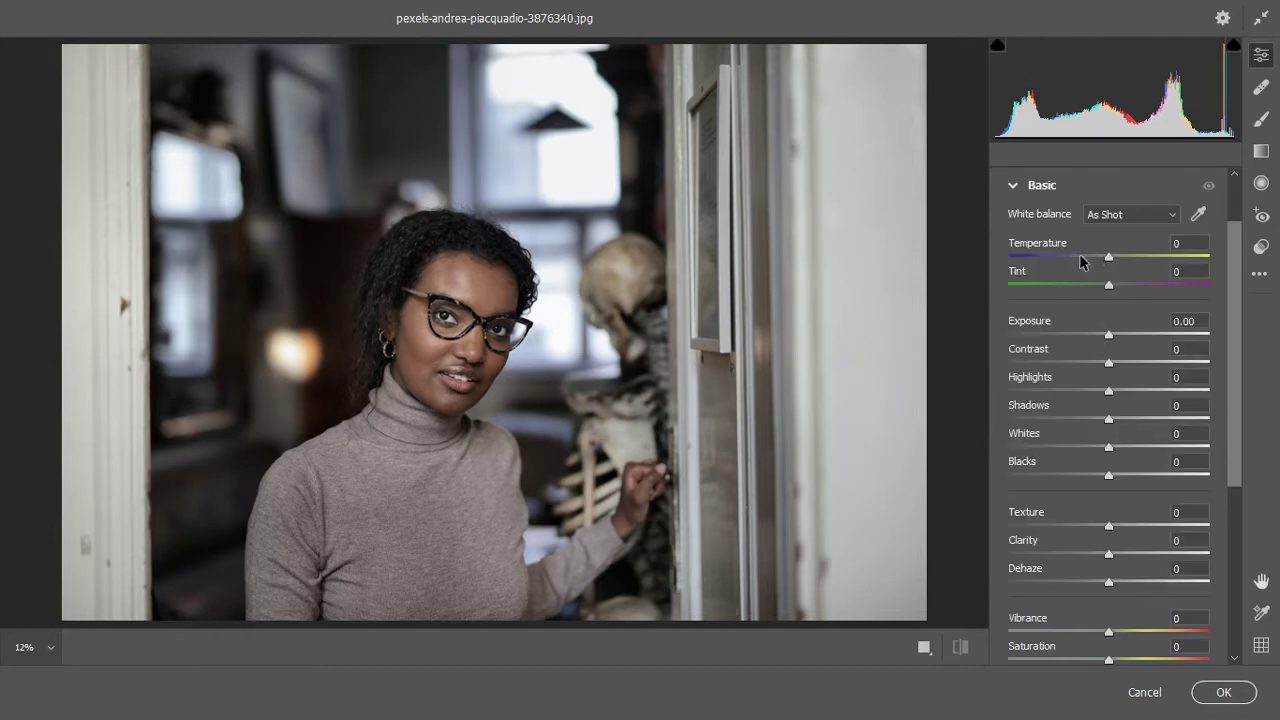
Set Highlights -70, Shadows +56, Whites -22, Blacks +10, Clarity +33, Vibrance +54
left_click(1057, 391)
left_click(1165, 419)
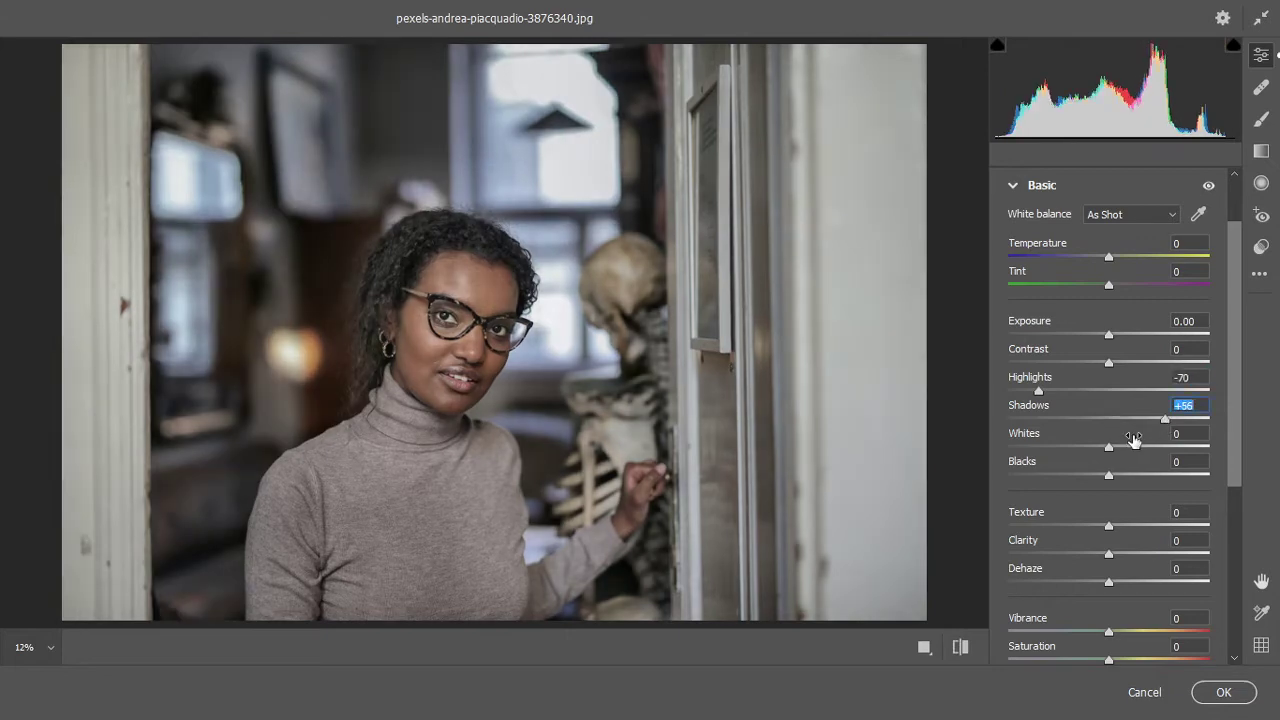
left_click(1136, 448)
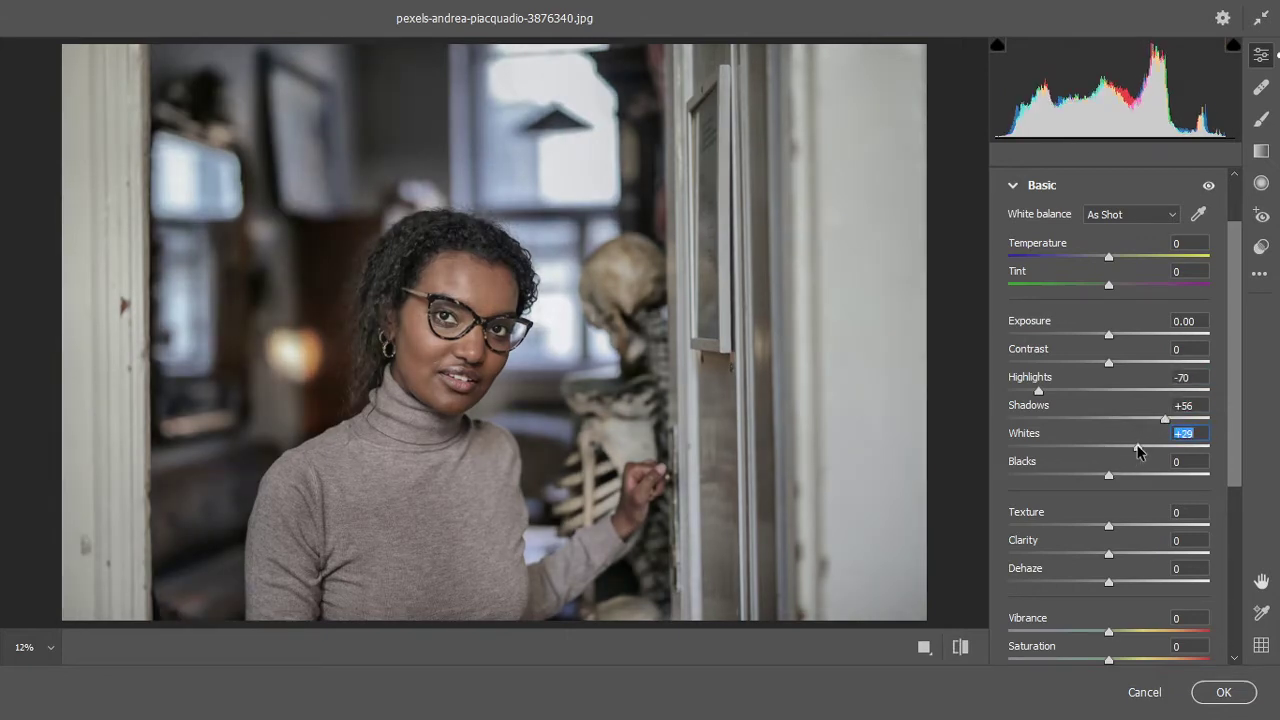
left_click(1086, 447)
left_click(1135, 475)
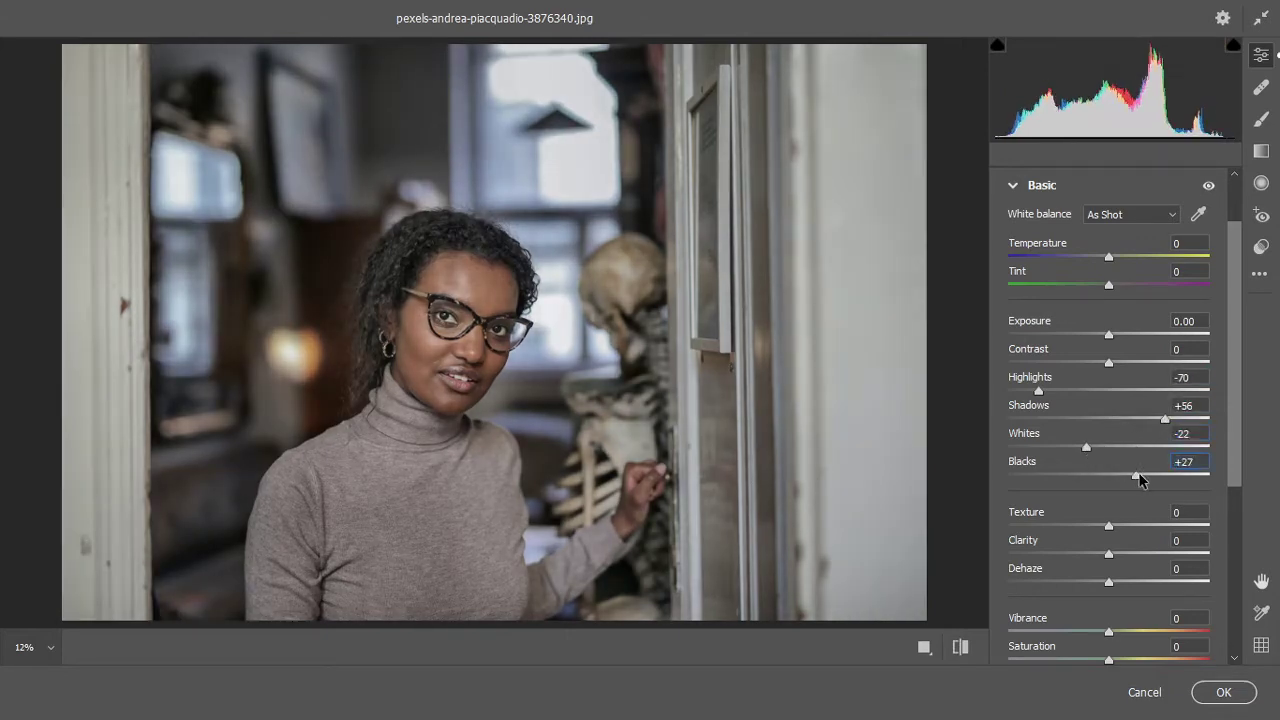
left_click(1119, 476)
left_click(1142, 553)
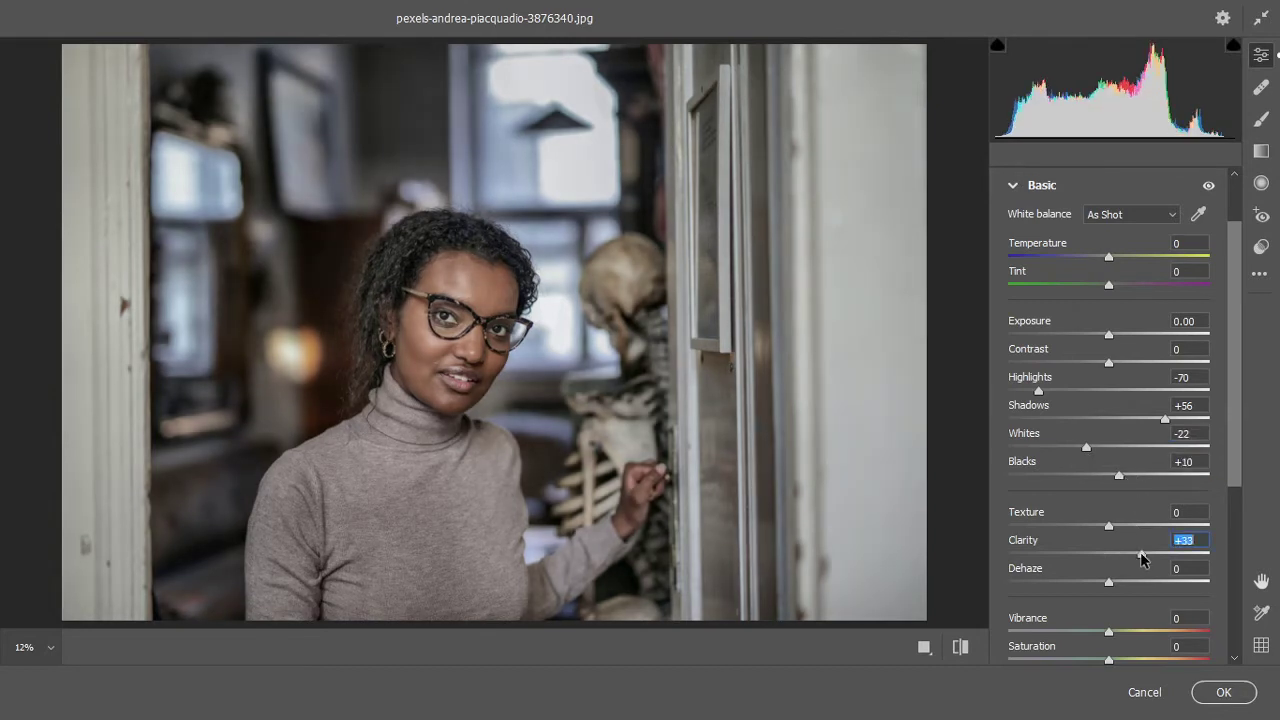
left_click(1163, 632)
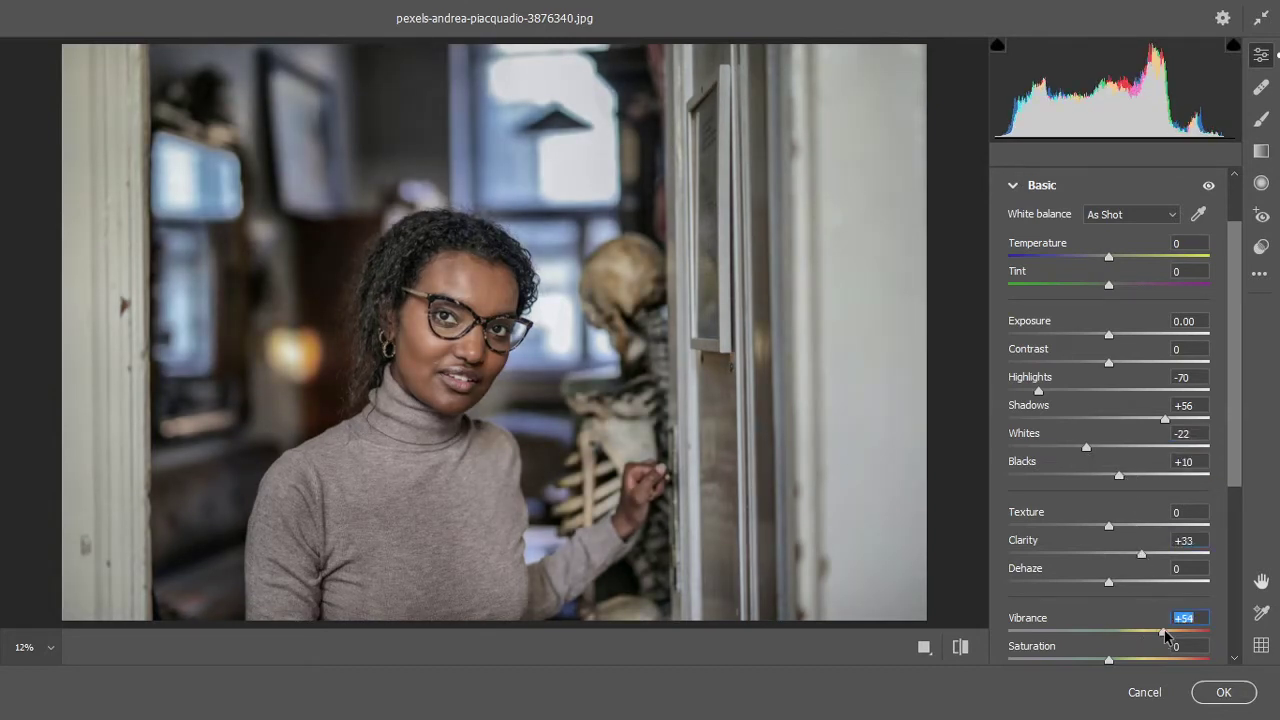
Cool the white balance to Temperature -31, Tint -14, and raise Saturation slightly
left_click(1072, 257)
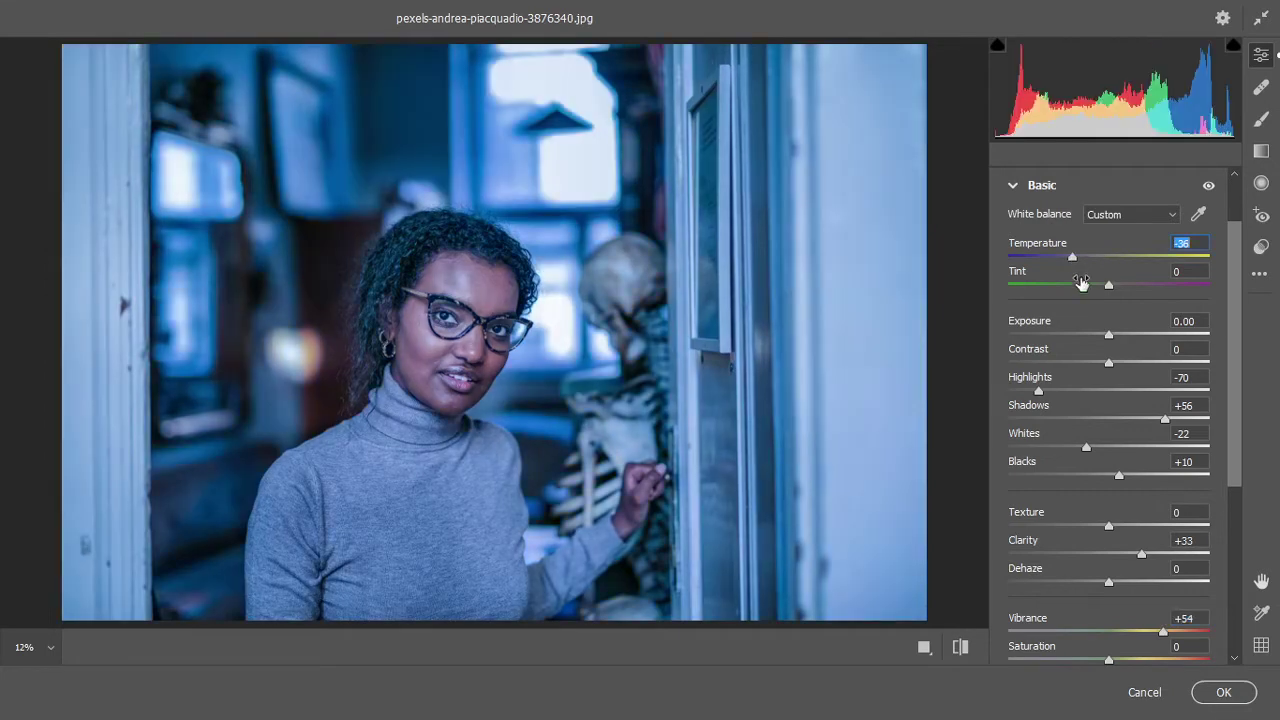
left_click_drag(1097, 286, 1083, 288)
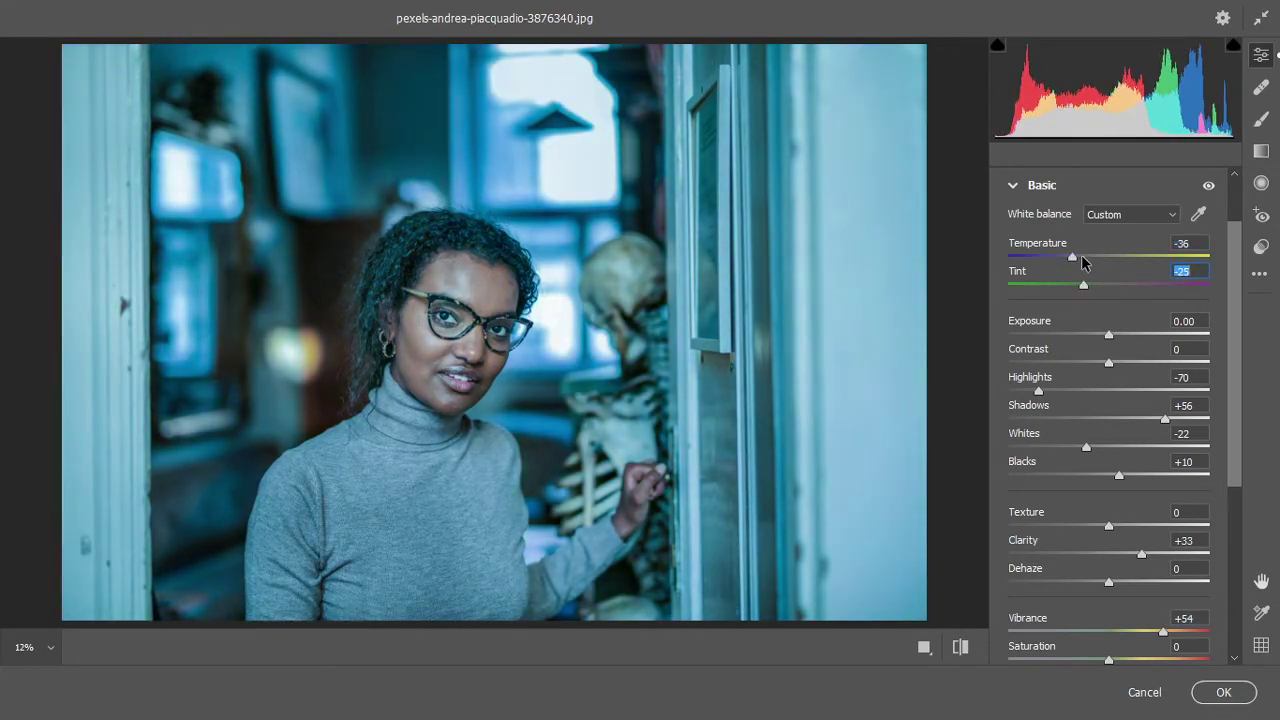
left_click(1080, 258)
left_click_drag(1080, 259, 1095, 289)
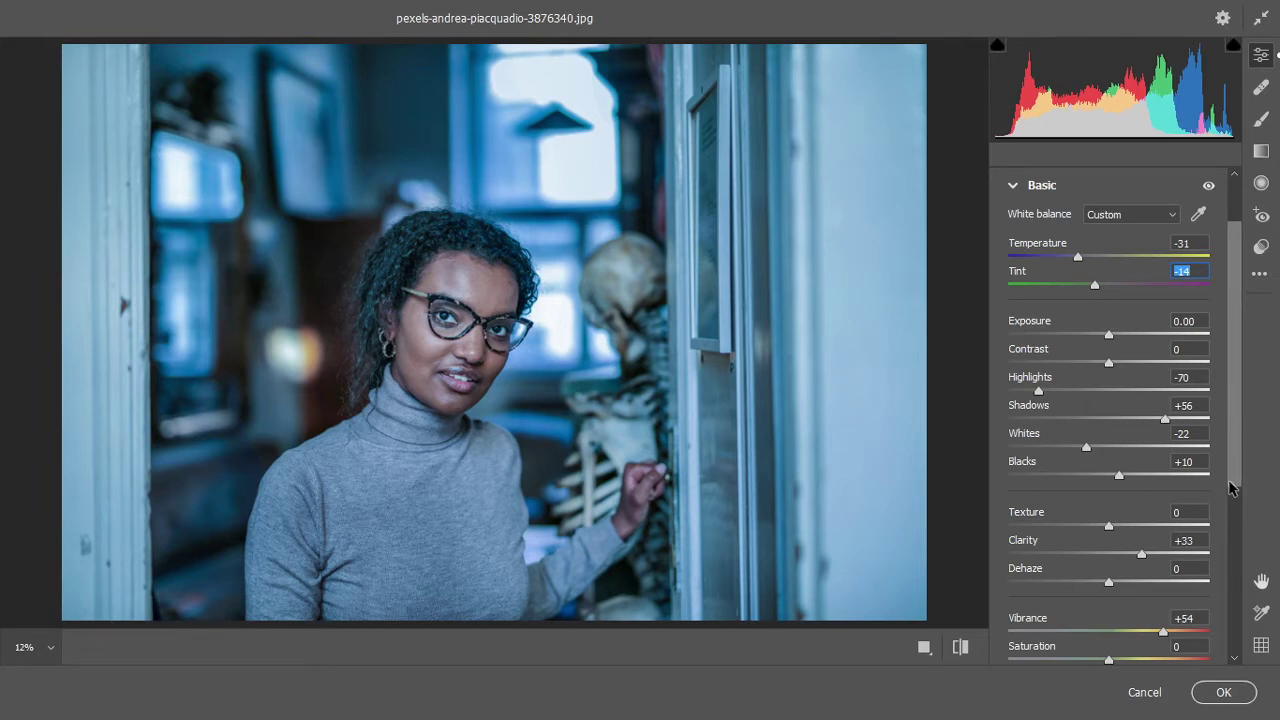
left_click_drag(1235, 487, 1243, 543)
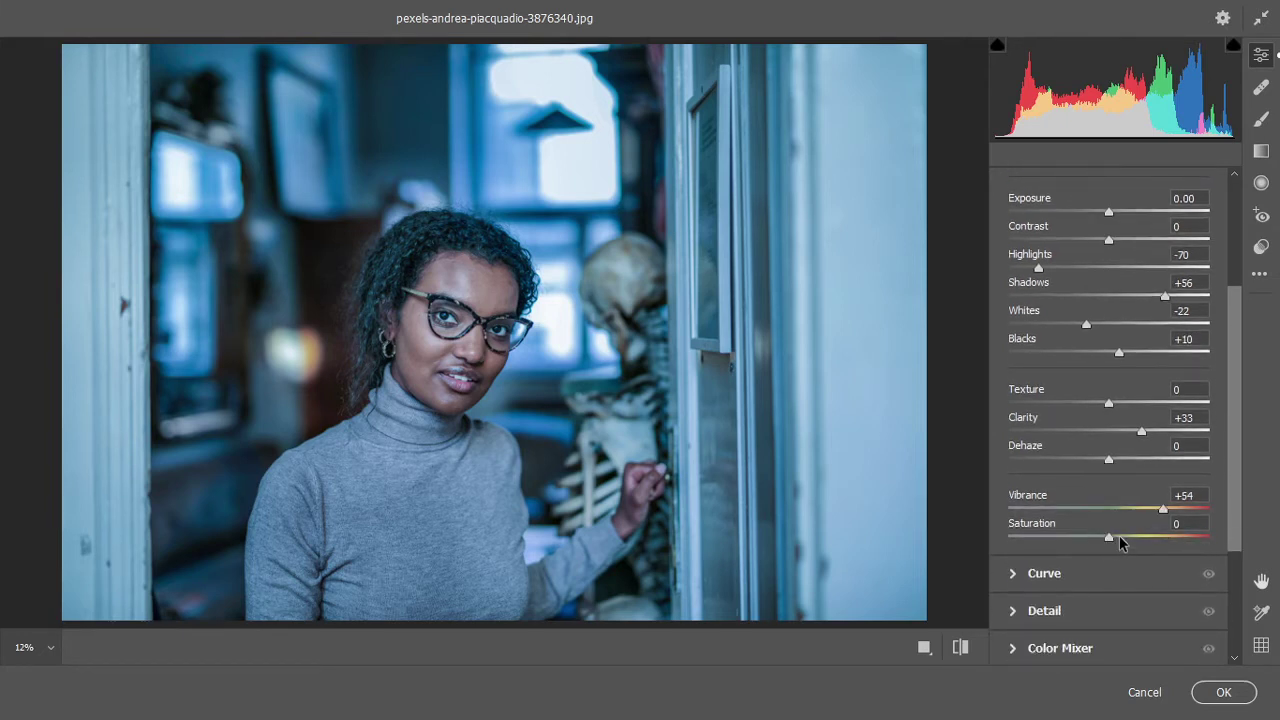
left_click(1119, 537)
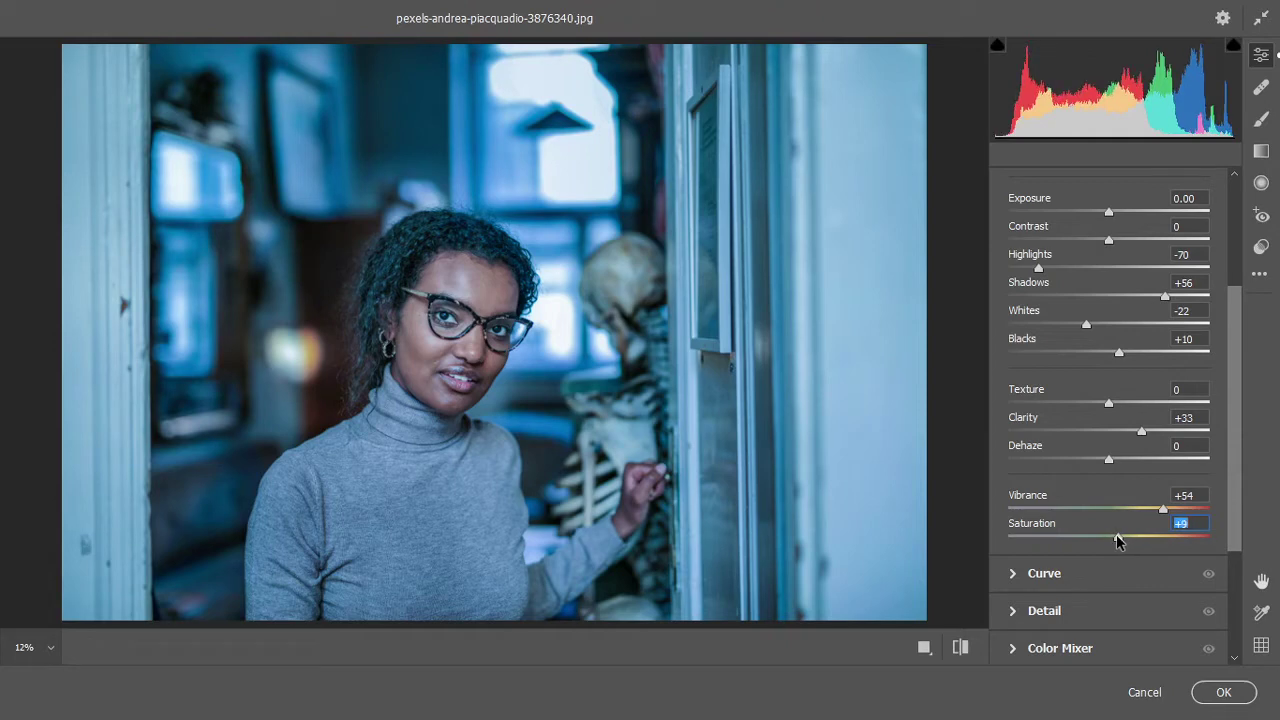
Set the tone curve's Darks to -7 and Lights to +11
left_click(1080, 578)
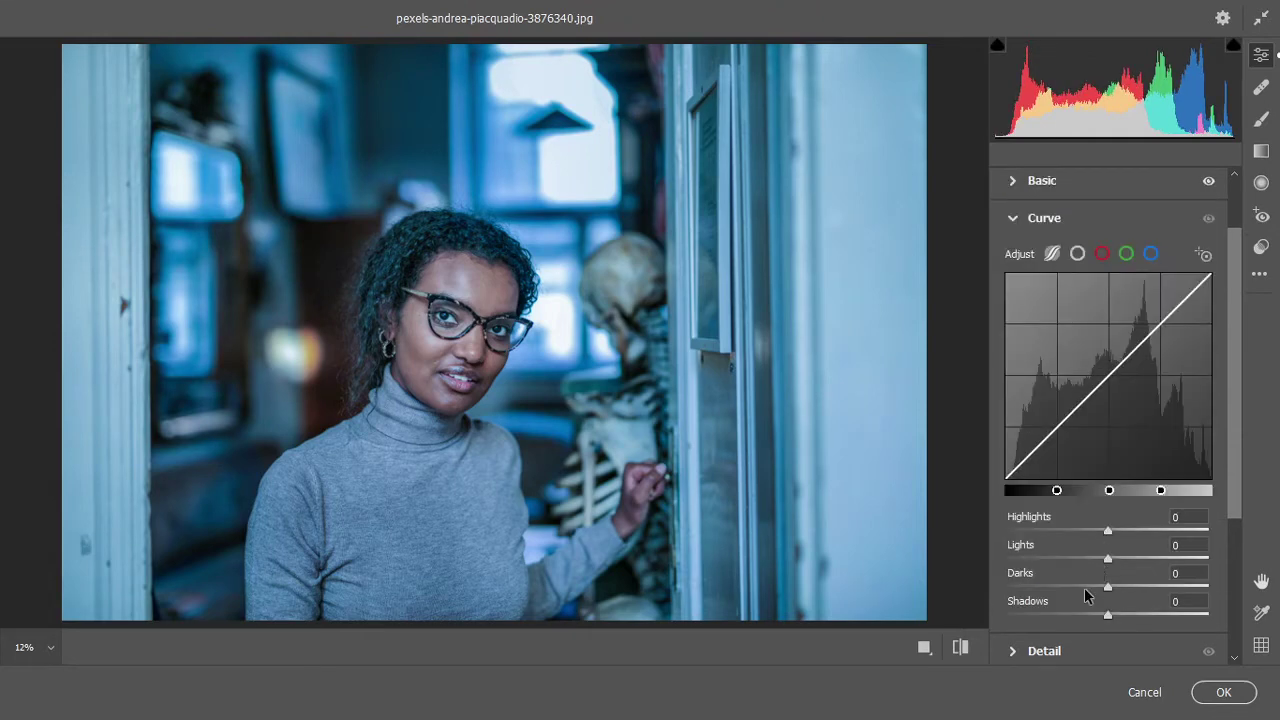
left_click(1089, 588)
left_click(1115, 591)
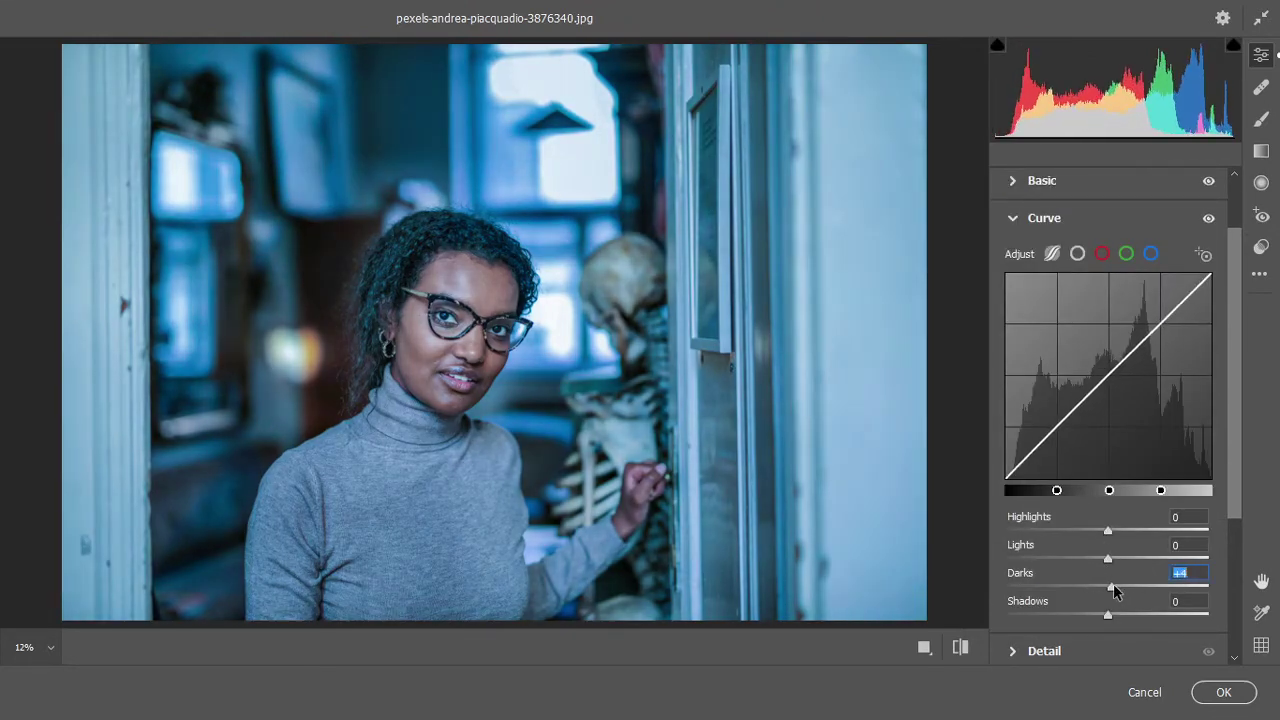
left_click_drag(1115, 592, 1103, 589)
left_click(1119, 562)
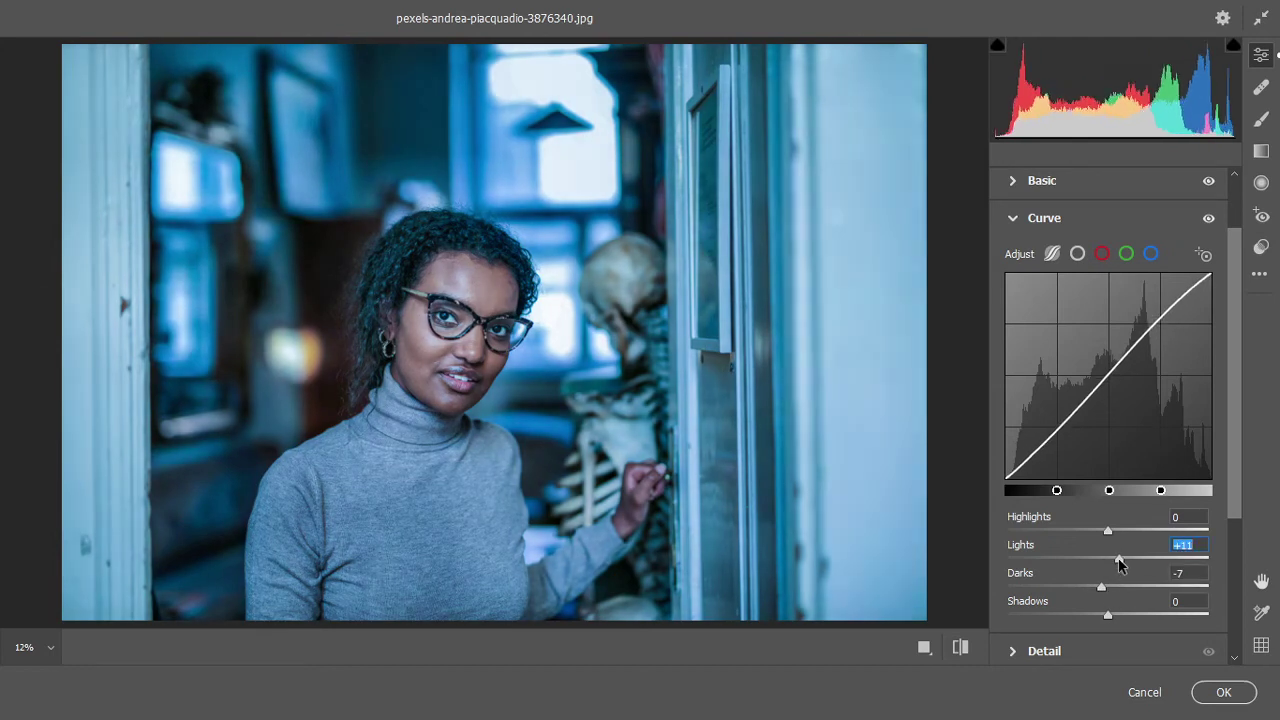
scroll(1100, 550, "down", 2)
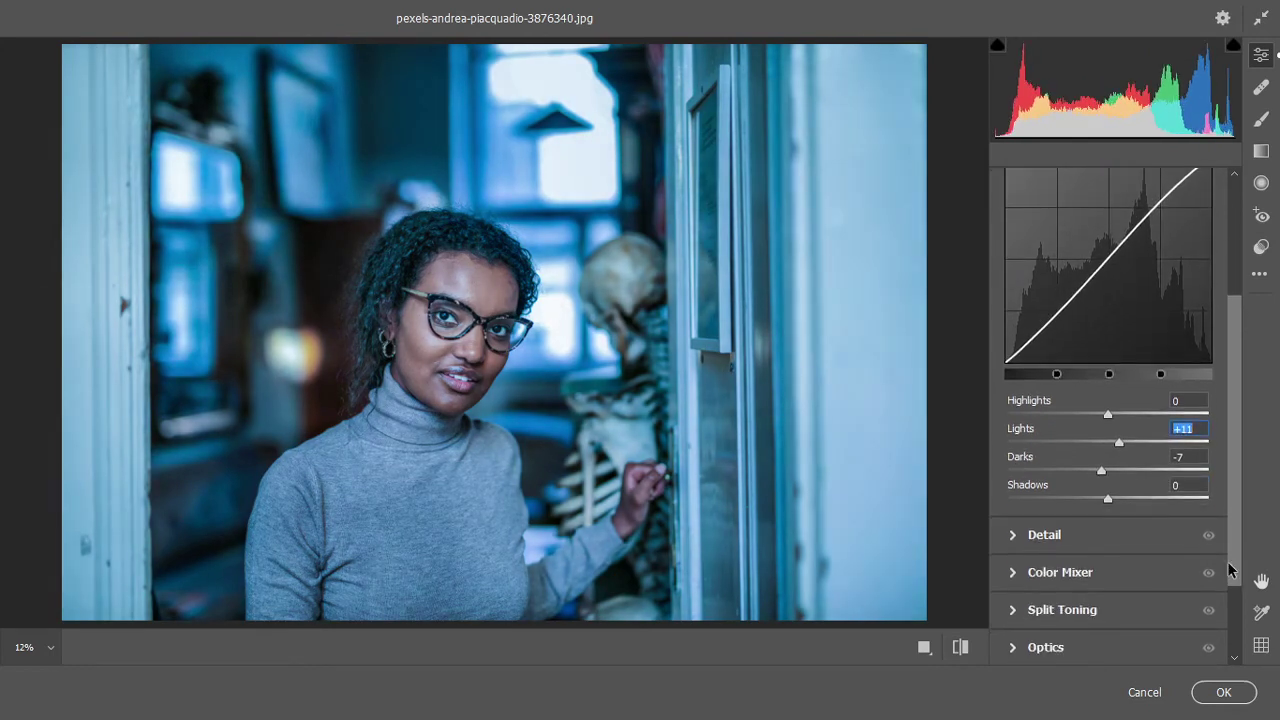
Add some noise reduction and give the Oranges luminance +35 and saturation -21
left_click(1088, 540)
left_click(1066, 414)
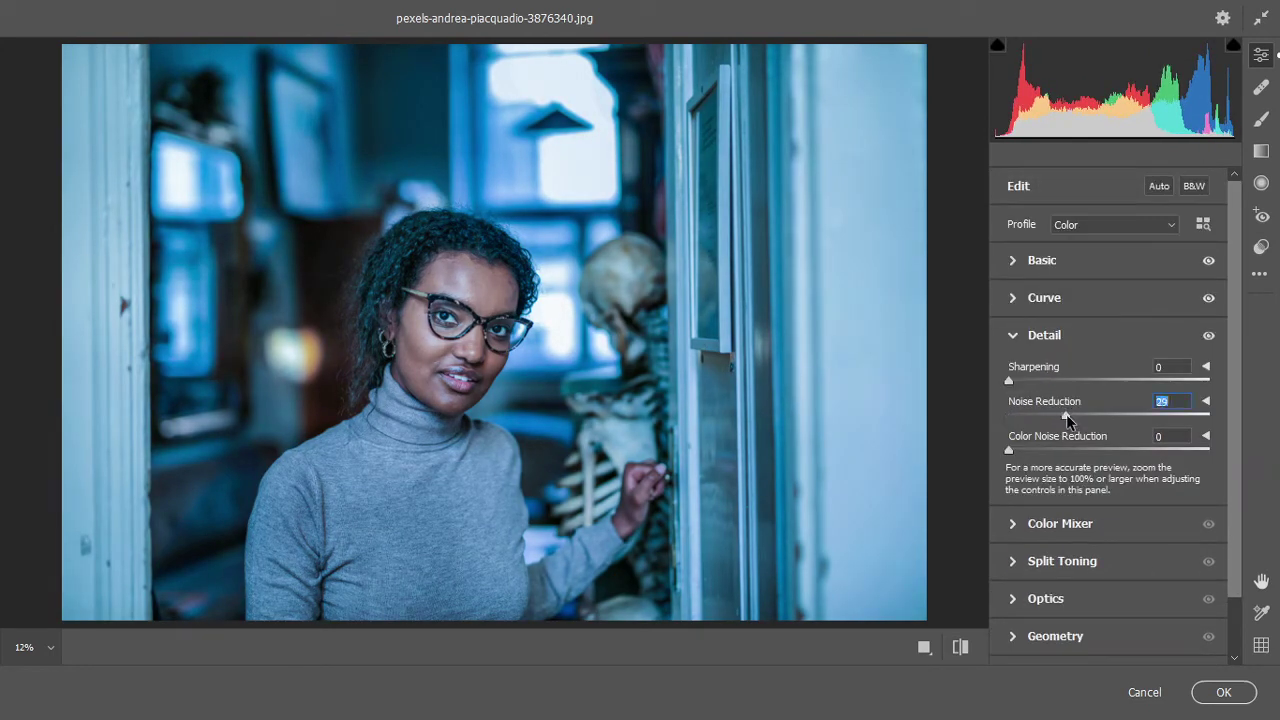
left_click(1086, 526)
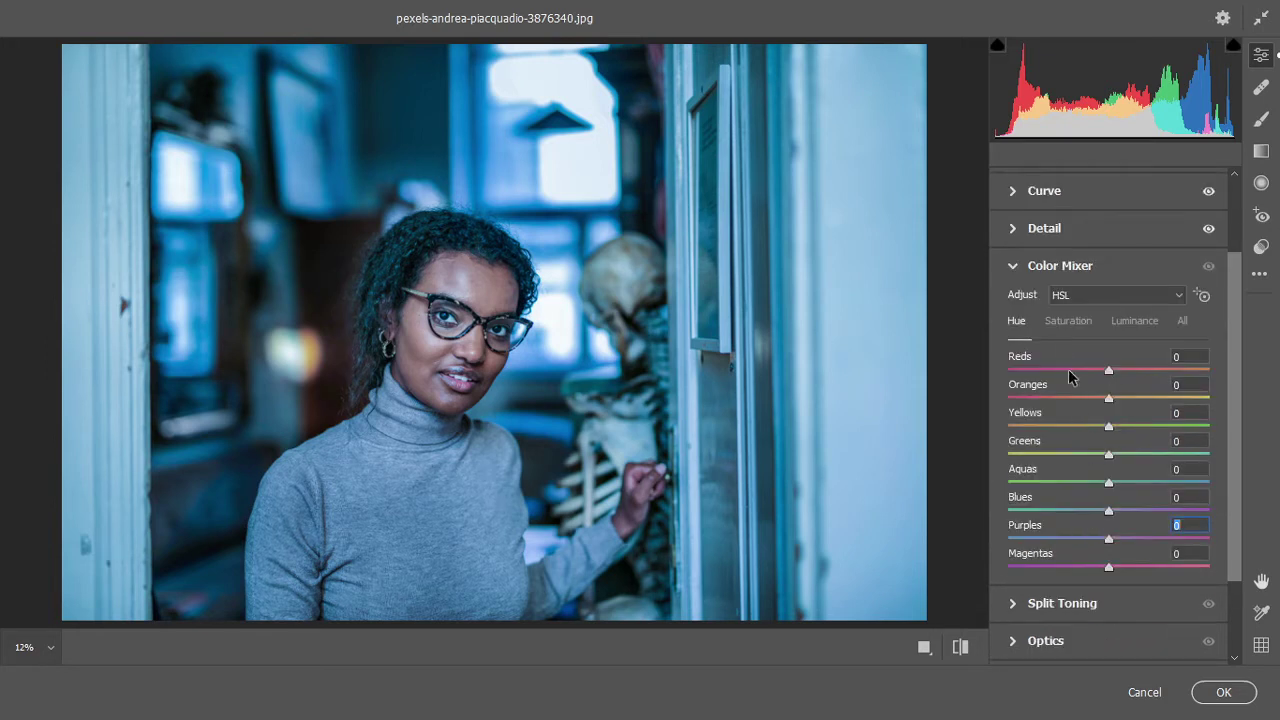
left_click(1132, 322)
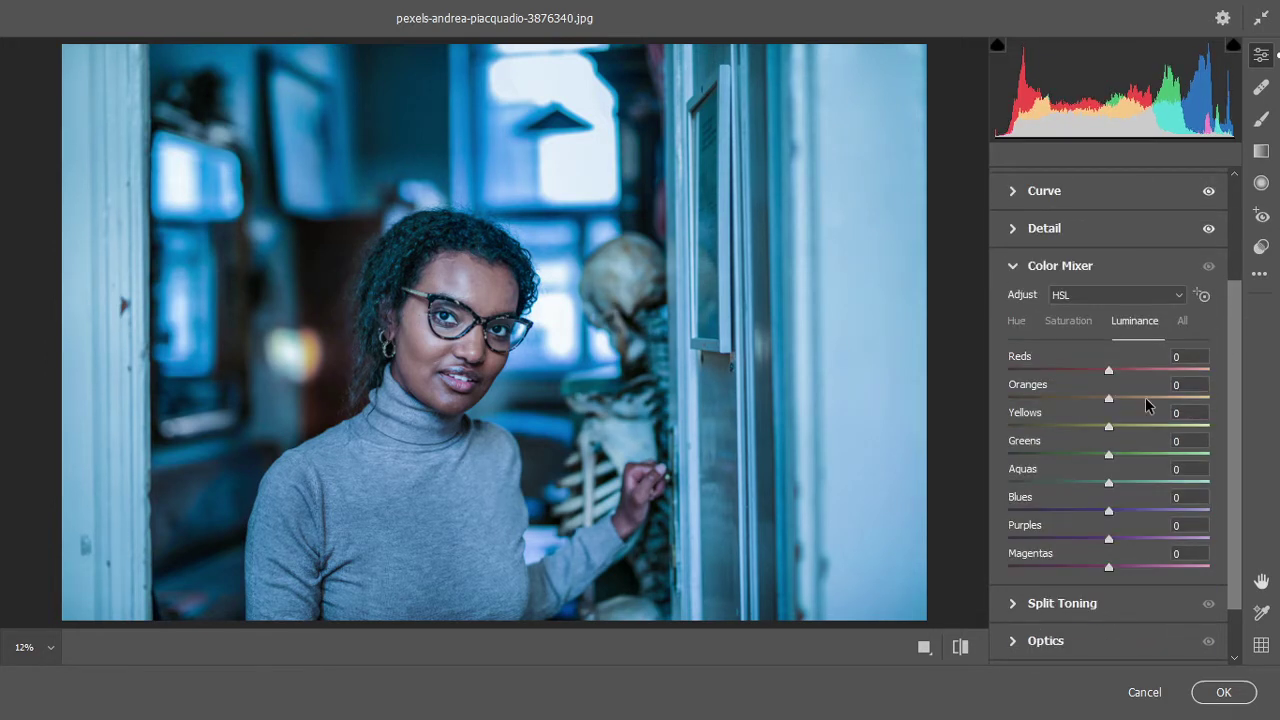
left_click(1143, 399)
left_click(1066, 322)
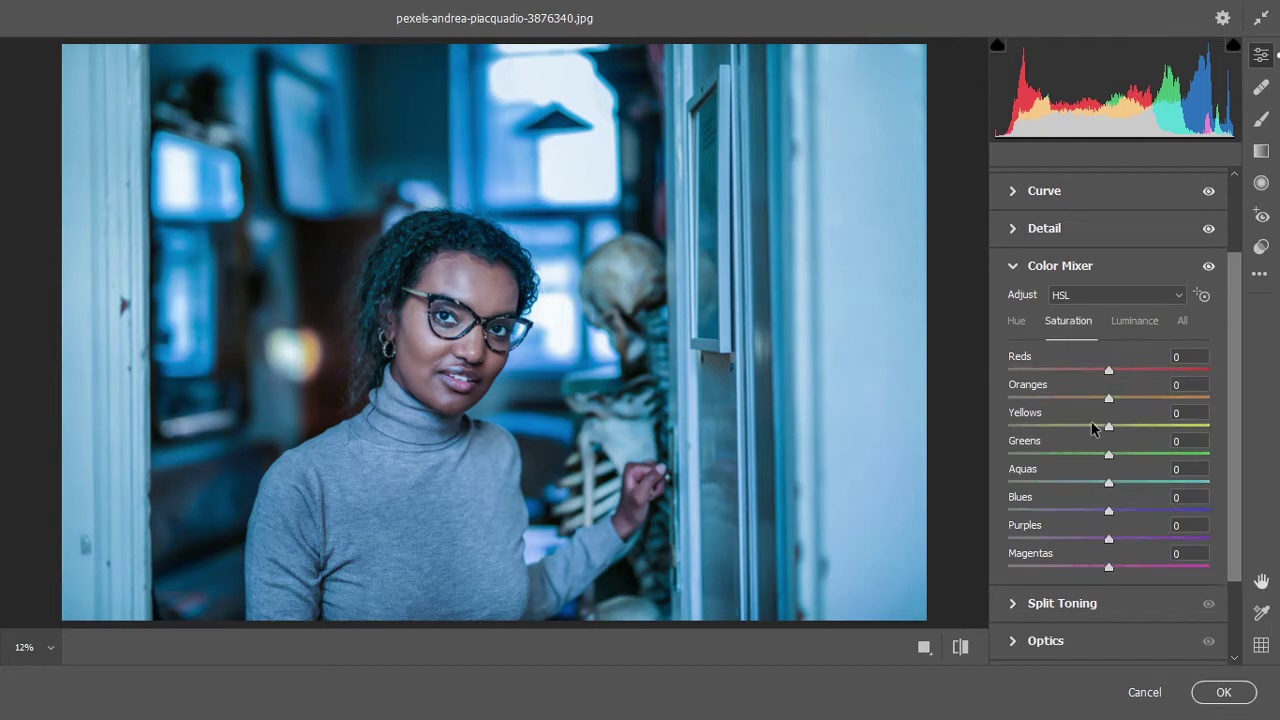
left_click(1087, 399)
Shift the Color Mixer hues of Greens +17, Aquas +47, and Blues -4
left_click(1020, 322)
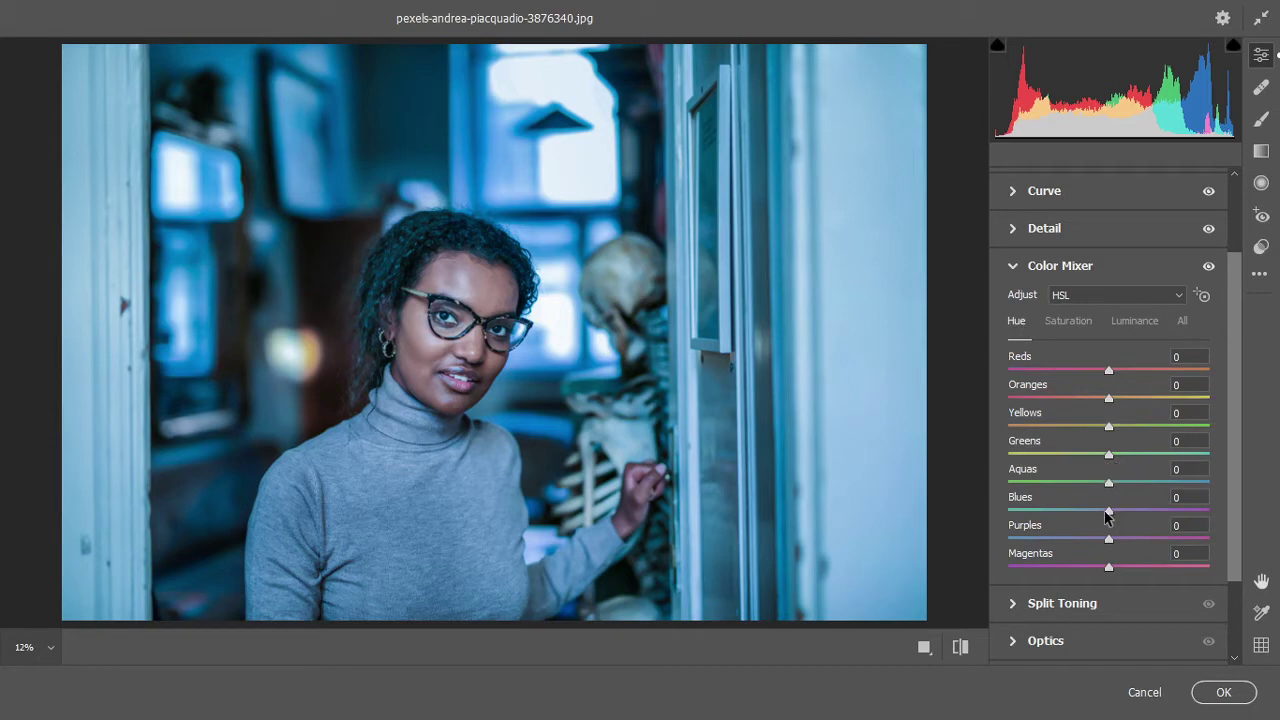
mouse_move(1108, 516)
left_mouse_down()
mouse_move(1157, 480)
mouse_move(1125, 455)
left_mouse_up()
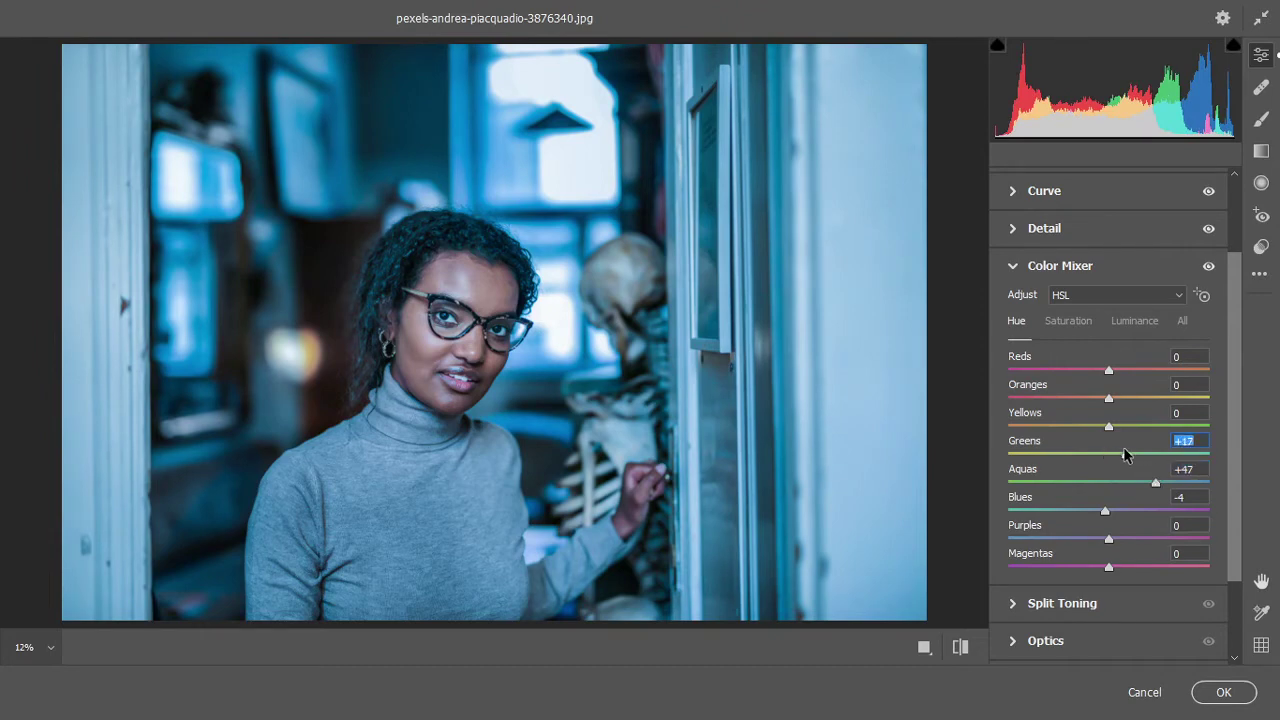
left_click(1062, 603)
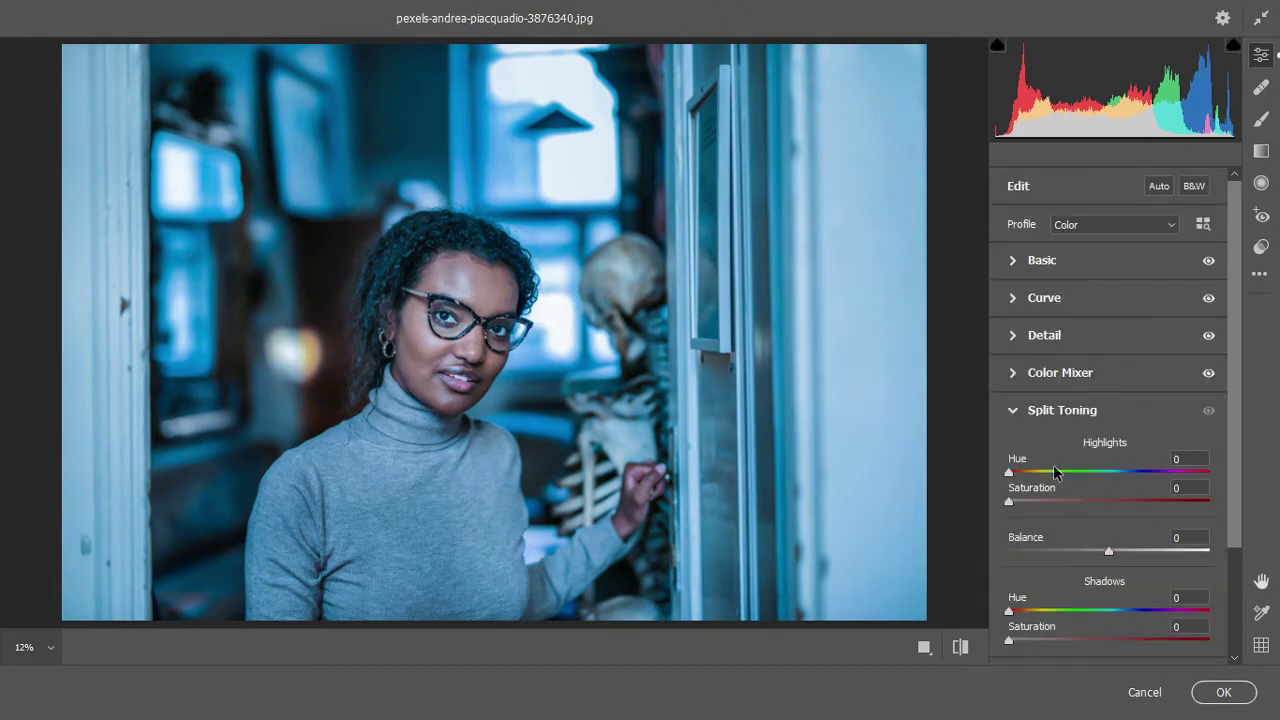
Give the split-toning highlights Hue 230 and Saturation 18
left_click_drag(1054, 466, 1136, 474)
left_click_drag(1010, 501, 1035, 502)
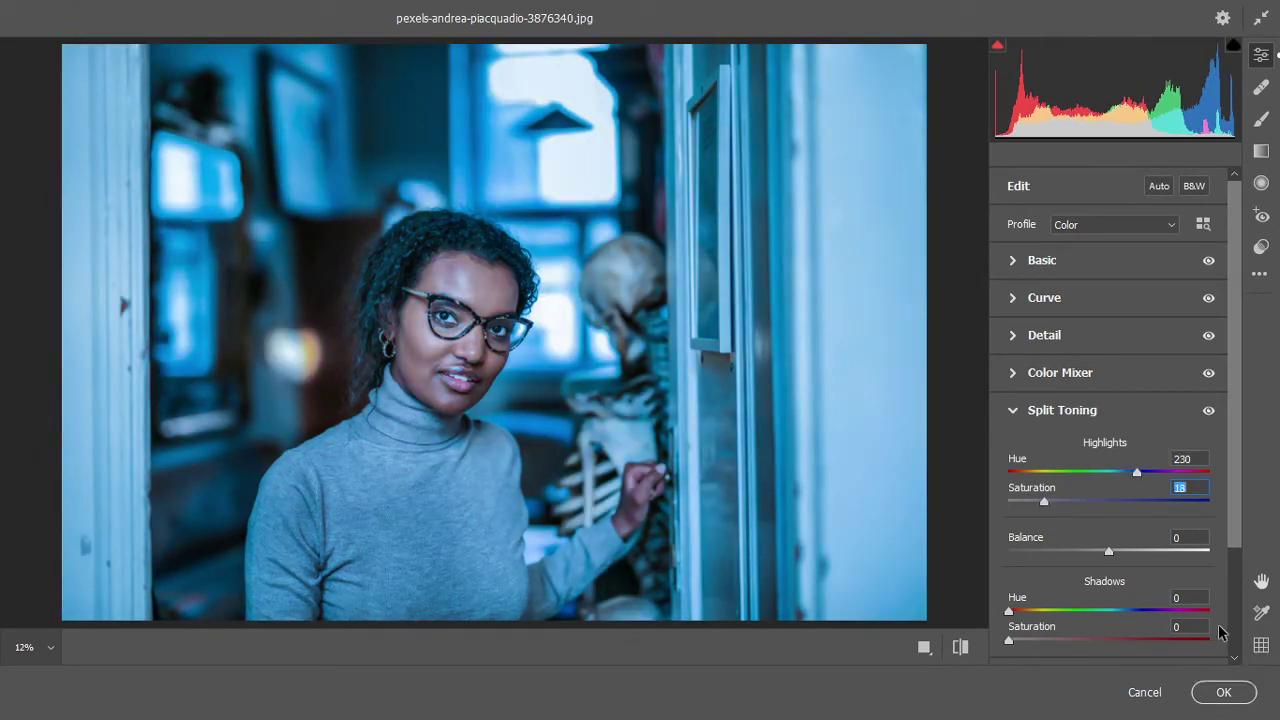
scroll(1240, 605, "down", 1)
scroll(1240, 609, "down", 1)
Set the Calibration Blue Primary hue to -32
scroll(1240, 609, "down", 6)
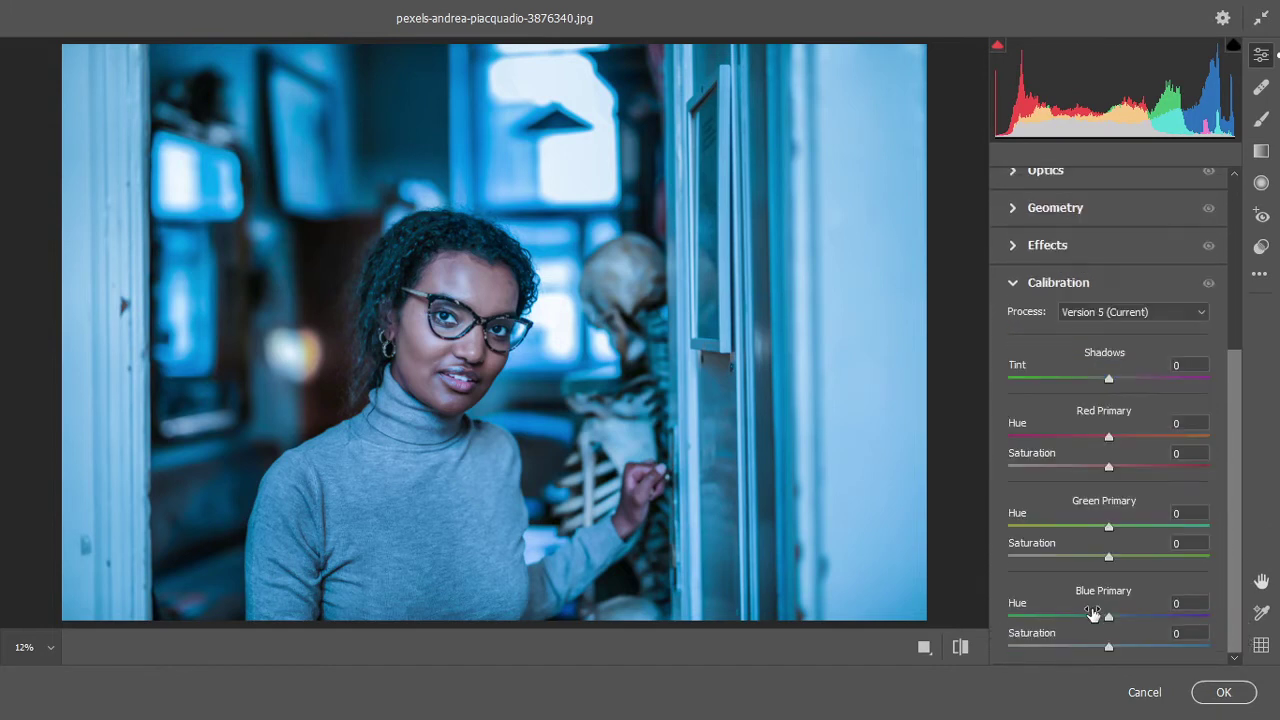
left_click_drag(1107, 617, 1081, 621)
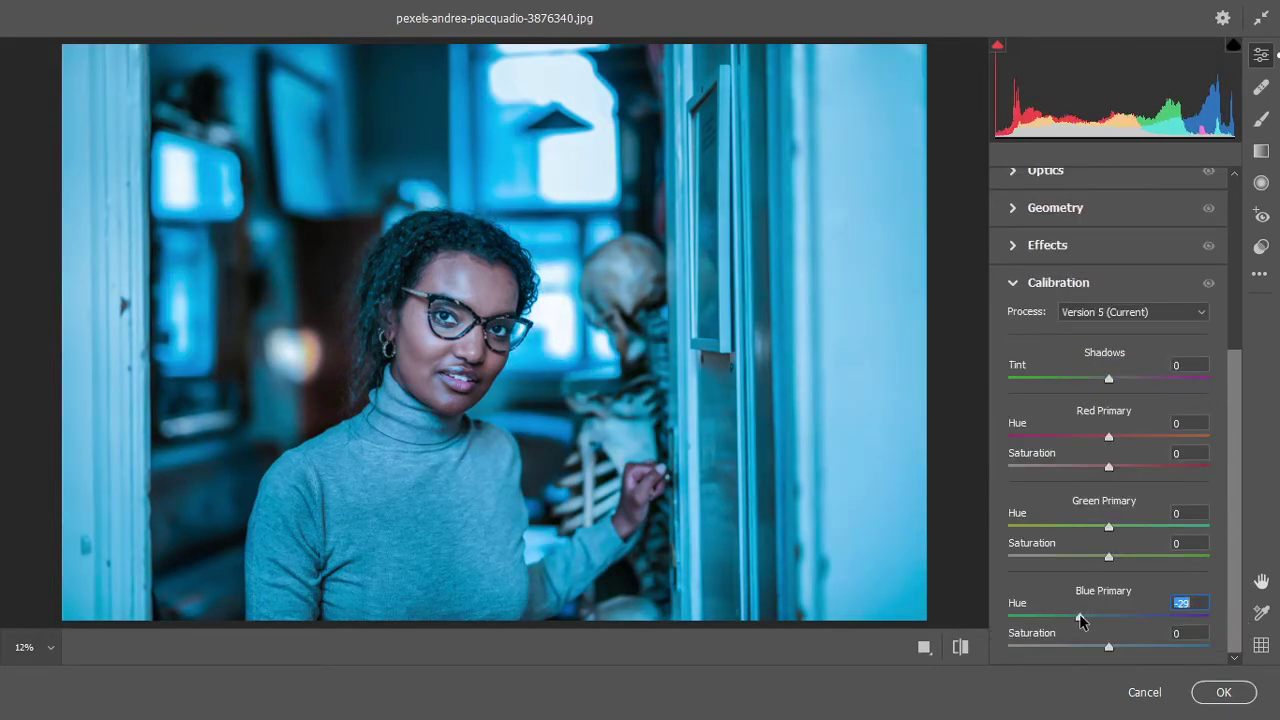
mouse_move(1081, 621)
left_mouse_down()
mouse_move(1037, 617)
mouse_move(1130, 621)
mouse_move(1046, 622)
mouse_move(1078, 627)
left_mouse_up()
Warm the Basic Temperature to -23 and apply the Camera Raw grade
scroll(1225, 450, "up", 2)
scroll(1217, 340, "up", 3)
left_click(1100, 262)
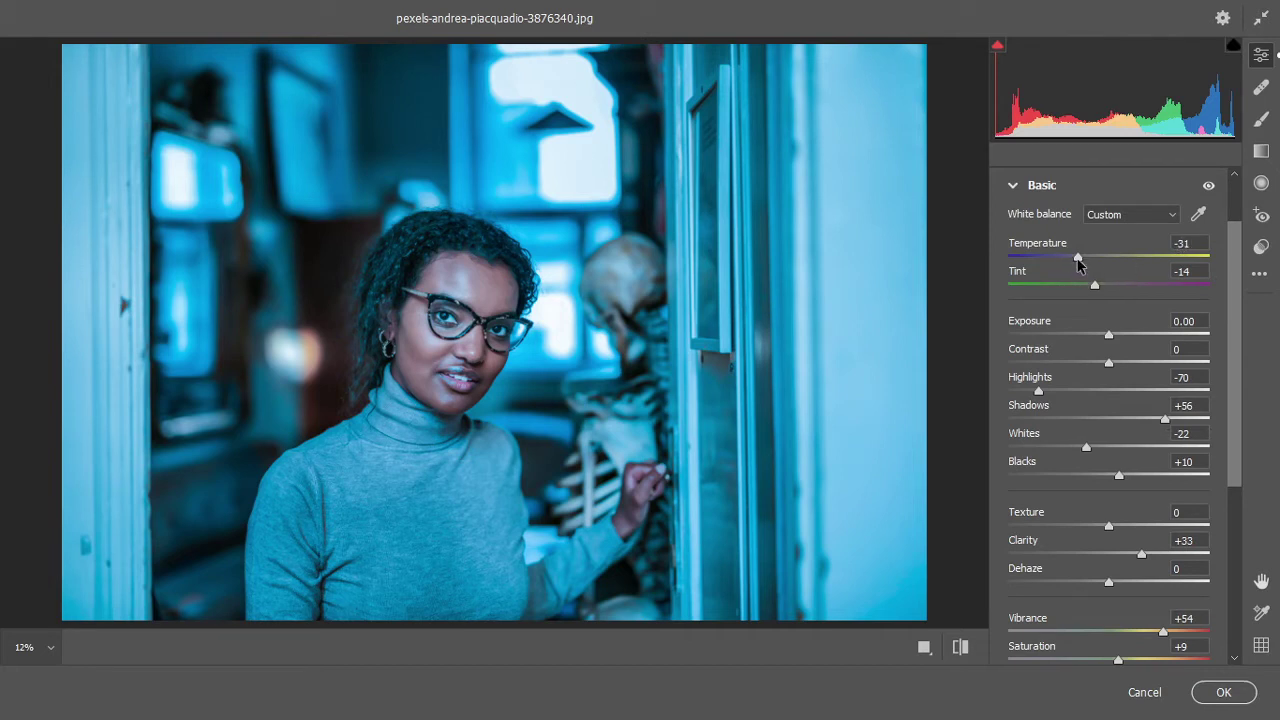
left_click_drag(1077, 258, 1087, 261)
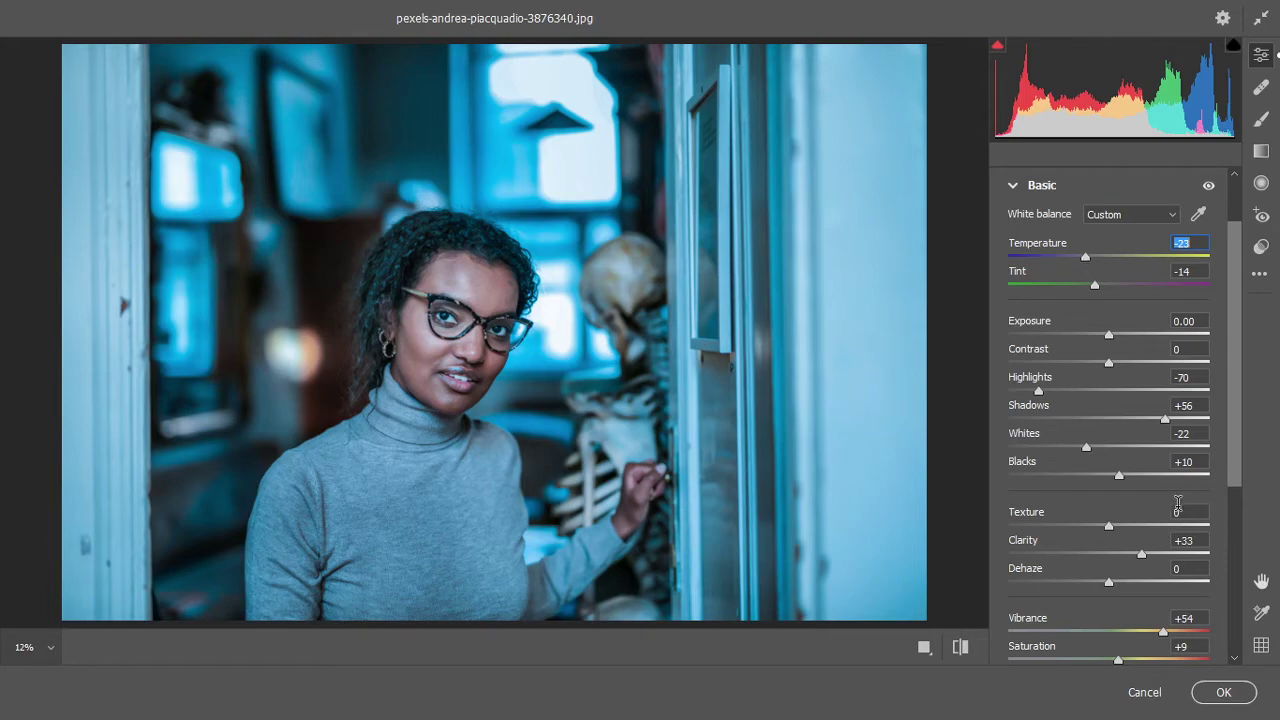
left_click(1223, 692)
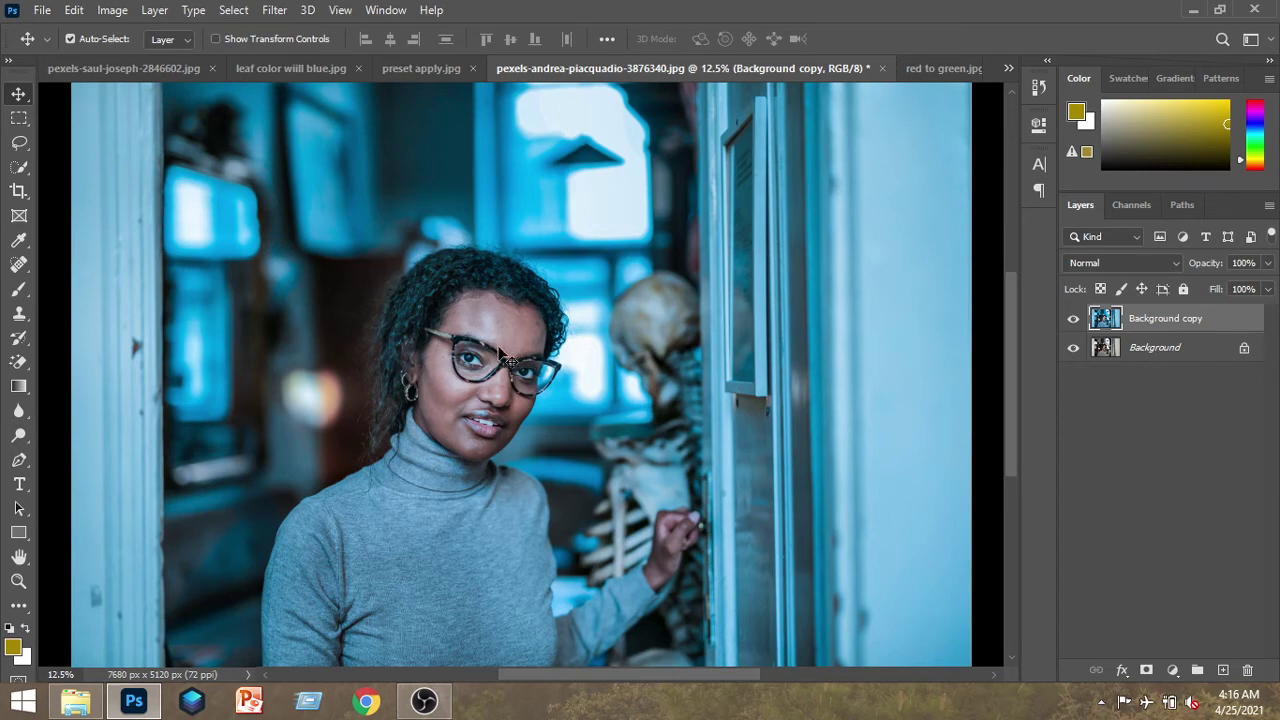
Bring up the Image > Adjustments menu
left_click(103, 12)
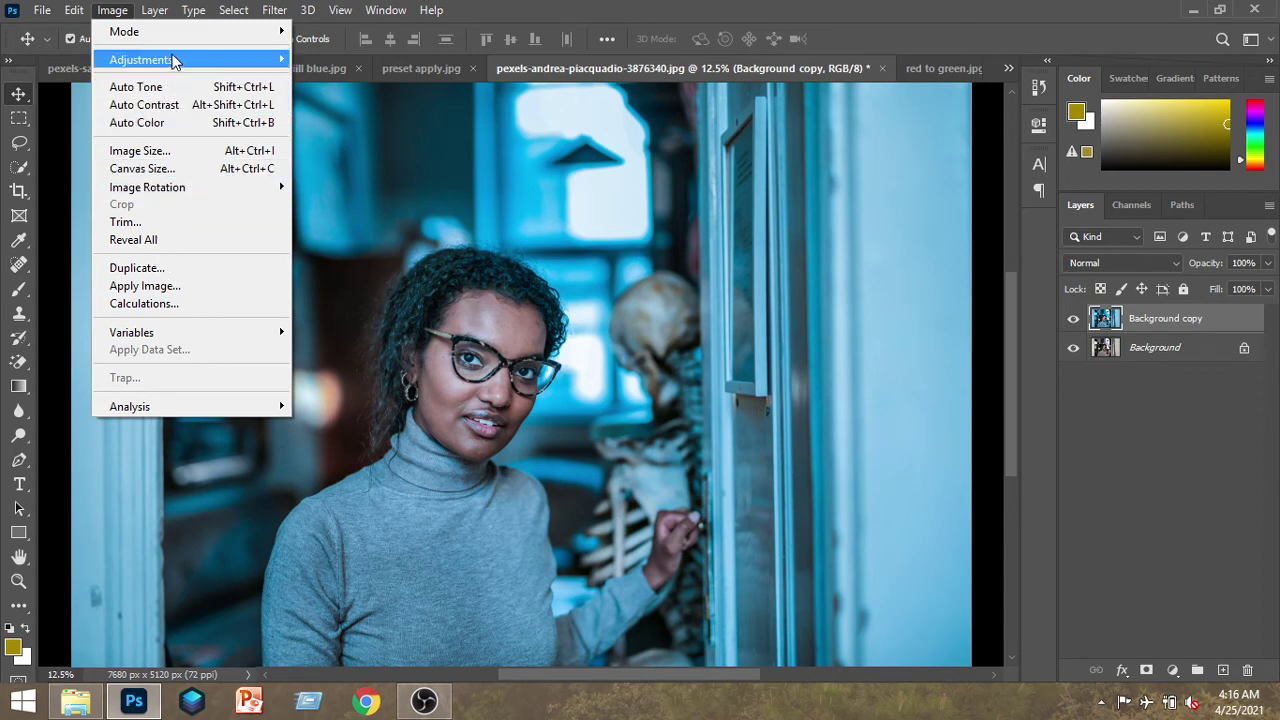
mouse_move(141, 59)
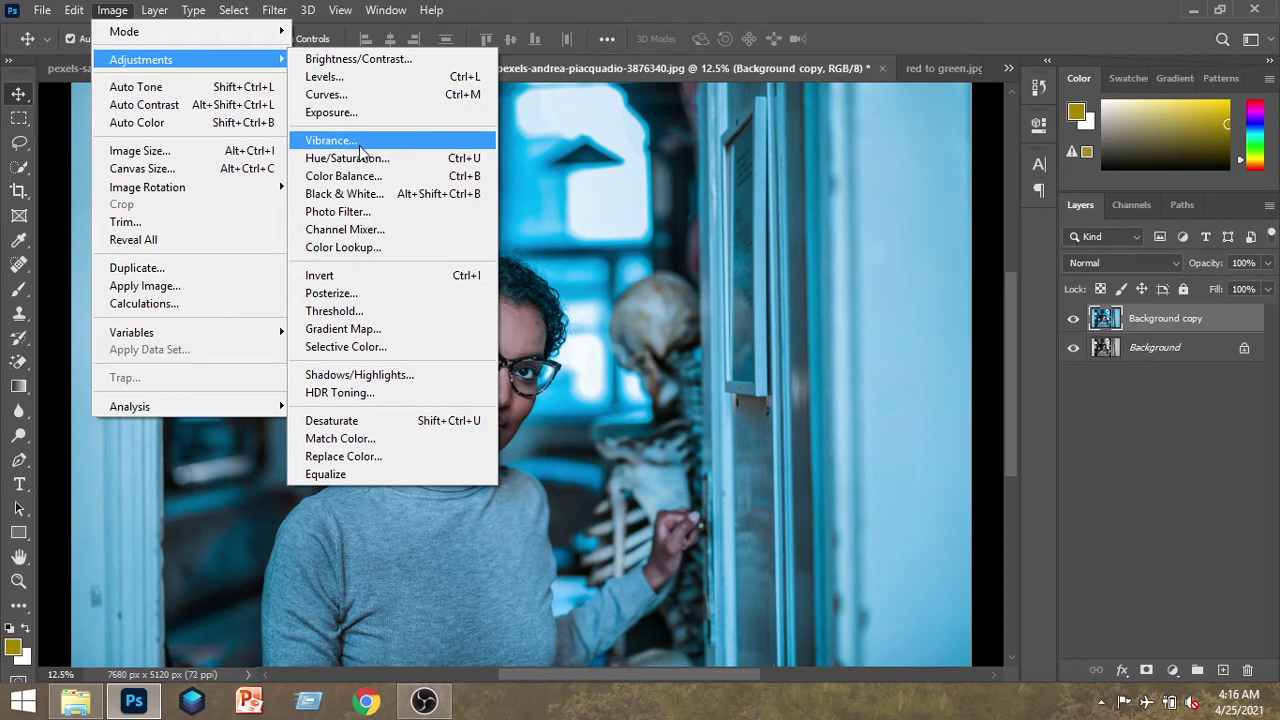
Add Selective Color with Blues set to Cyan +1, Magenta -12, Yellow -19, Black +40
left_click(345, 347)
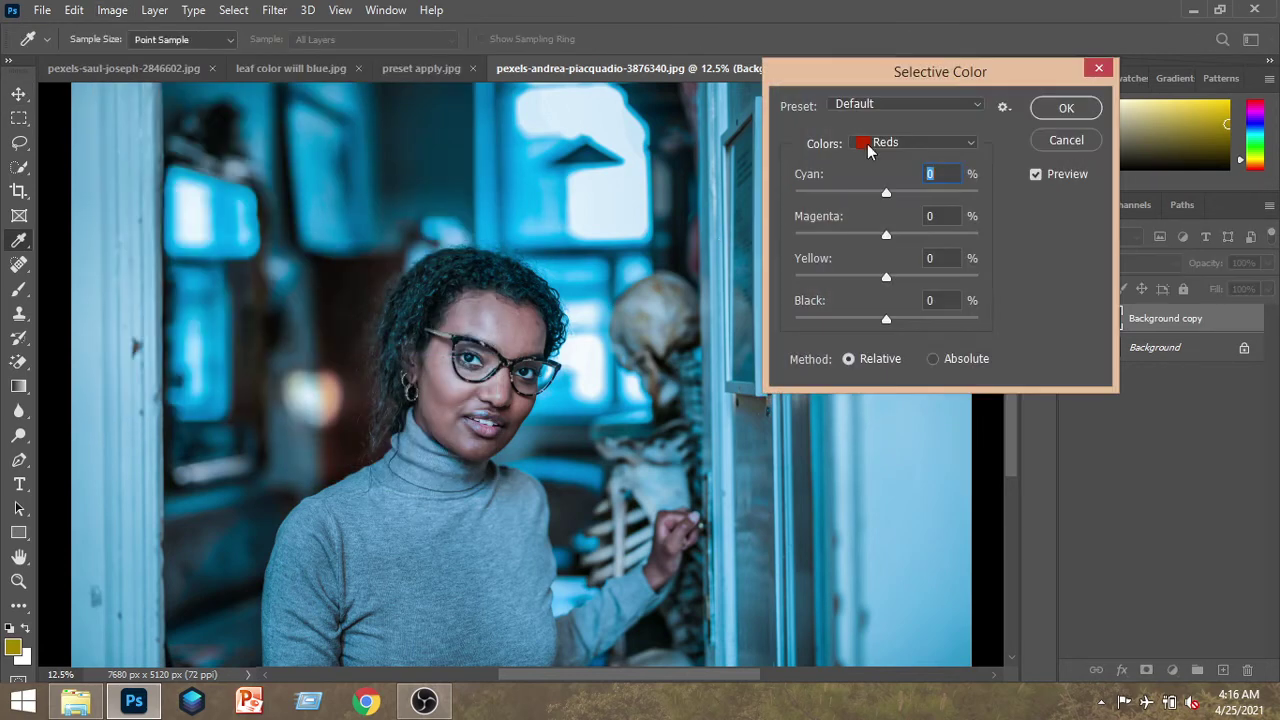
left_click(899, 137)
left_click(900, 233)
left_click_drag(886, 192, 836, 199)
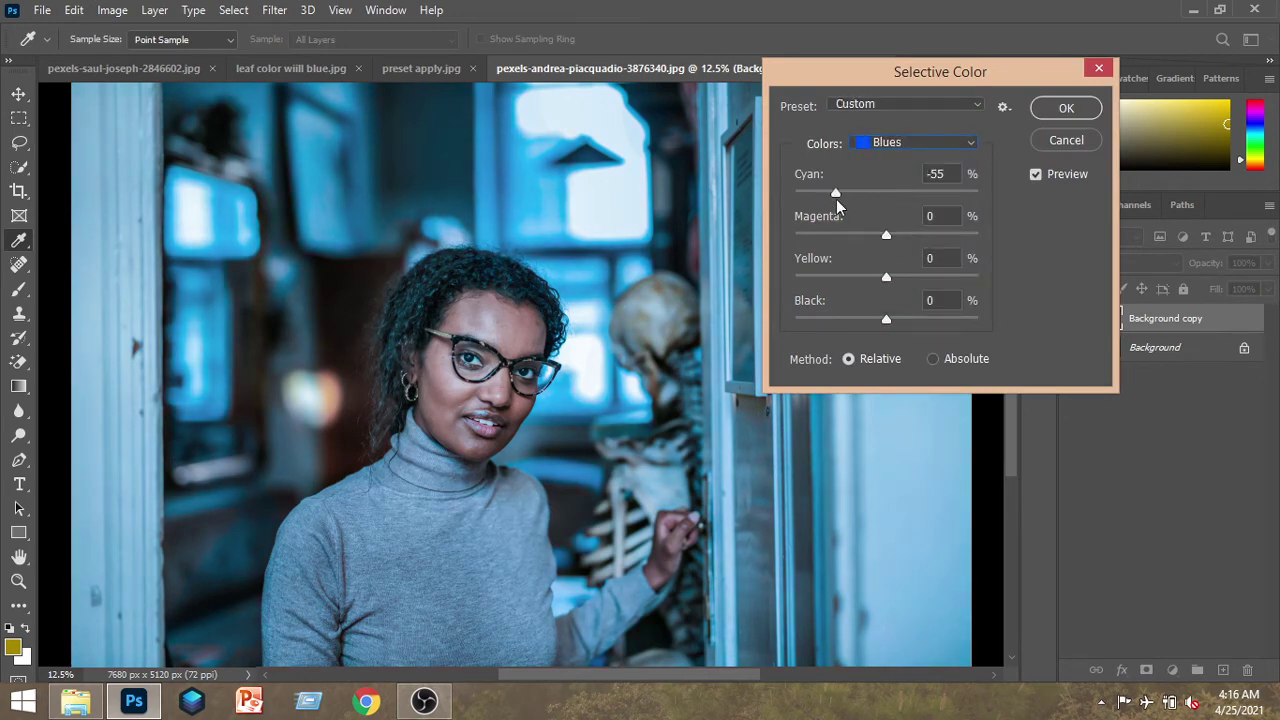
mouse_move(836, 199)
left_mouse_down()
mouse_move(937, 188)
mouse_move(862, 199)
mouse_move(931, 199)
mouse_move(887, 199)
left_mouse_up()
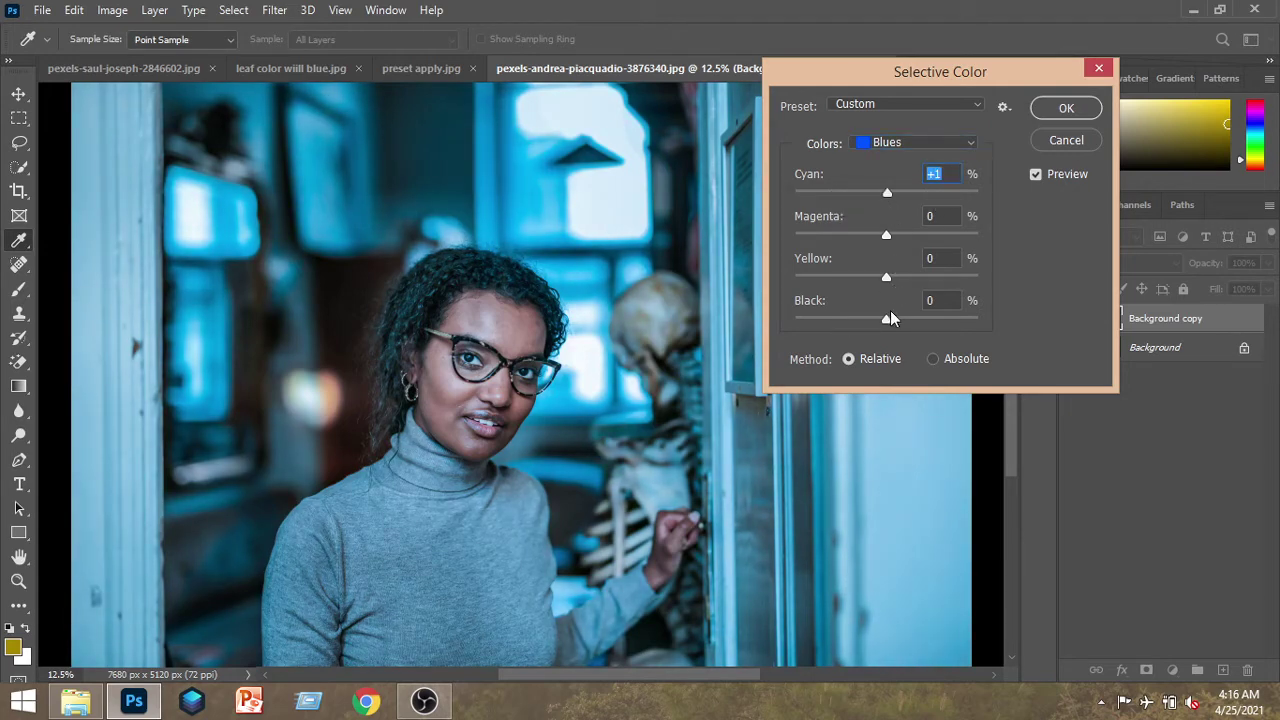
mouse_move(886, 319)
left_mouse_down()
mouse_move(841, 319)
mouse_move(945, 321)
mouse_move(922, 320)
left_mouse_up()
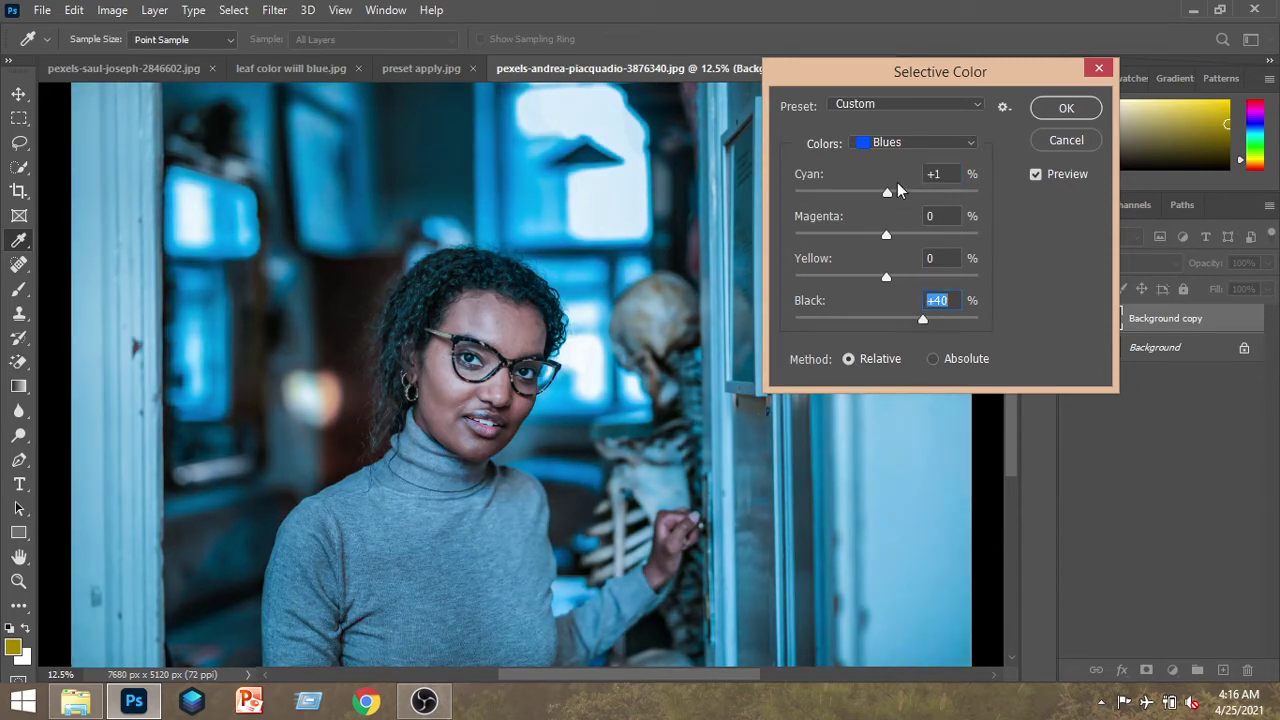
left_click(886, 143)
left_click(823, 176)
mouse_move(884, 276)
left_mouse_down()
mouse_move(905, 267)
mouse_move(822, 276)
mouse_move(971, 273)
mouse_move(873, 281)
left_mouse_up()
mouse_move(886, 234)
left_mouse_down()
mouse_move(921, 234)
mouse_move(859, 236)
mouse_move(875, 236)
left_mouse_up()
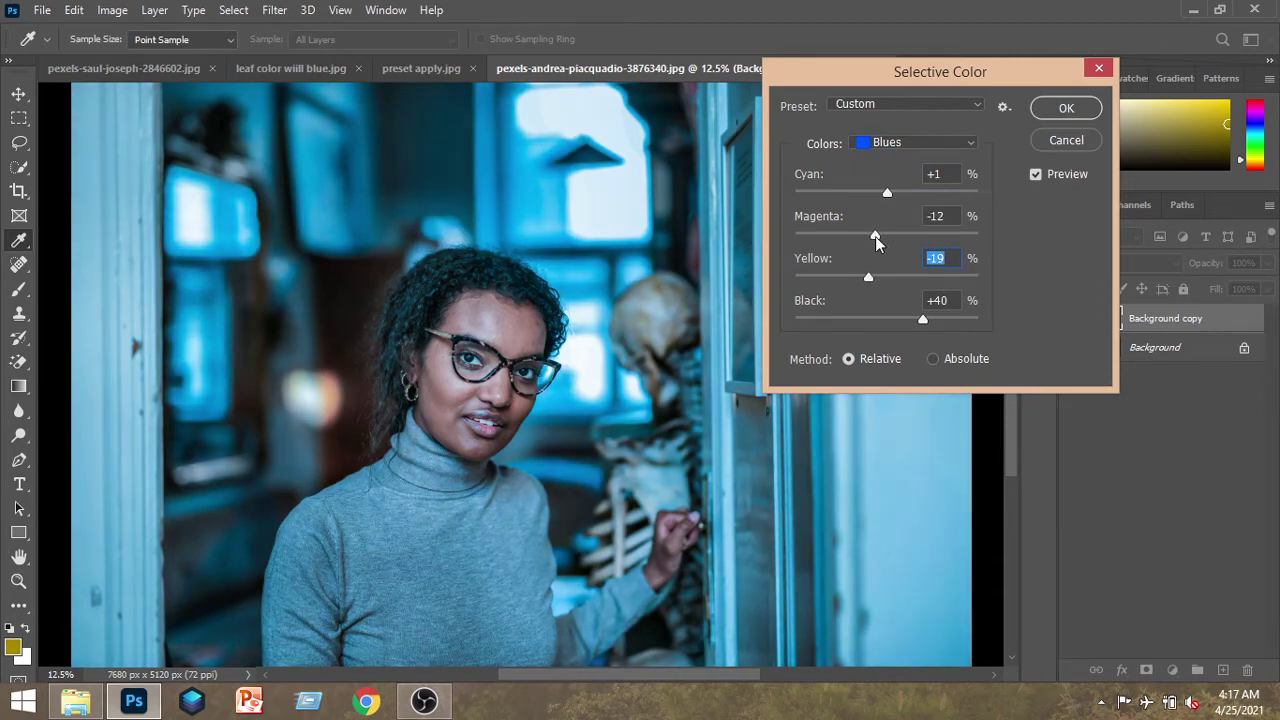
Set the Cyans to Cyan +4, Magenta -9, Yellow +11, Black +16
left_click(922, 140)
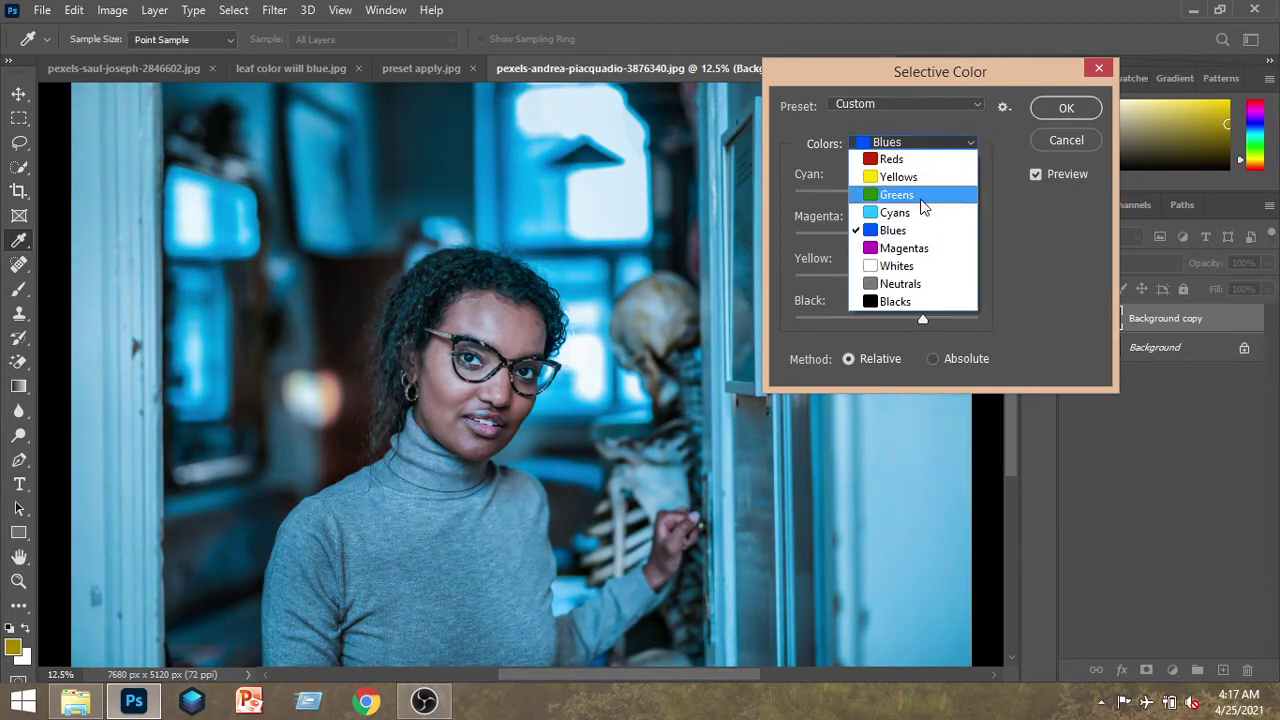
left_click(912, 210)
left_click_drag(891, 316, 914, 318)
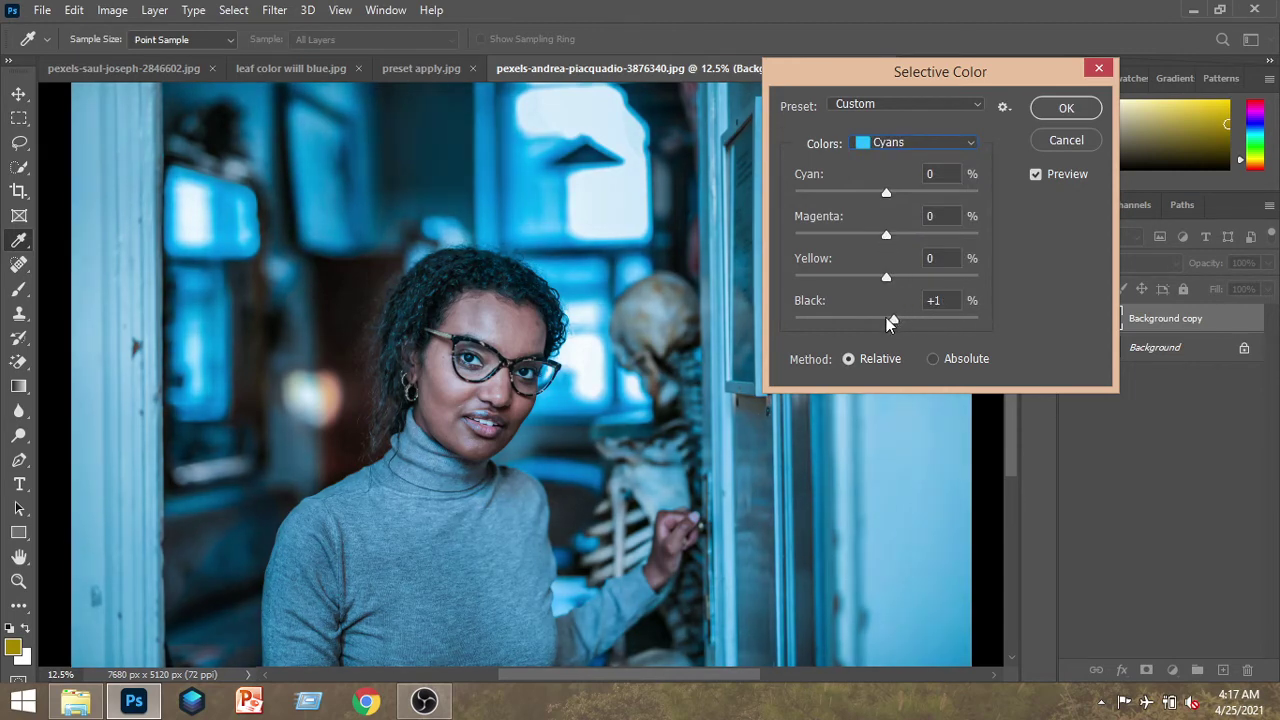
left_click_drag(906, 320, 901, 320)
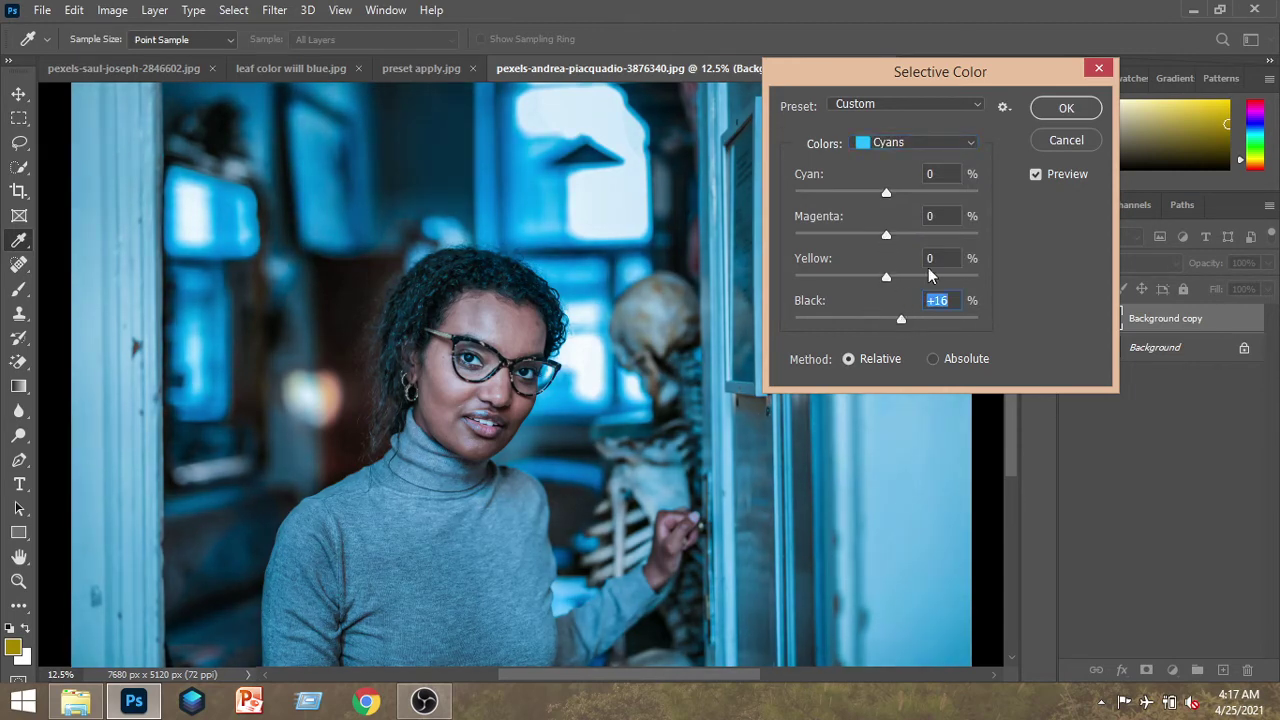
mouse_move(897, 275)
left_mouse_down()
mouse_move(861, 280)
mouse_move(897, 278)
left_mouse_up()
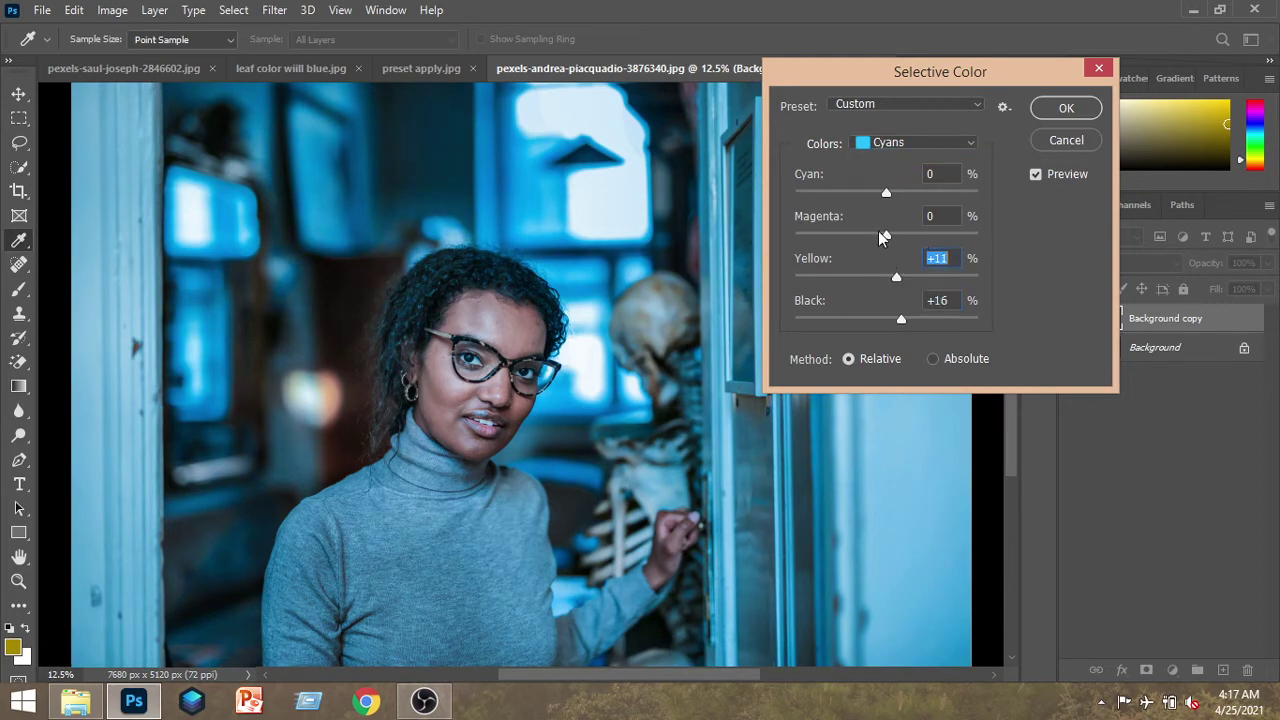
mouse_move(884, 234)
left_mouse_down()
mouse_move(843, 237)
mouse_move(878, 231)
mouse_move(880, 190)
mouse_move(903, 190)
mouse_move(863, 190)
mouse_move(890, 194)
left_mouse_up()
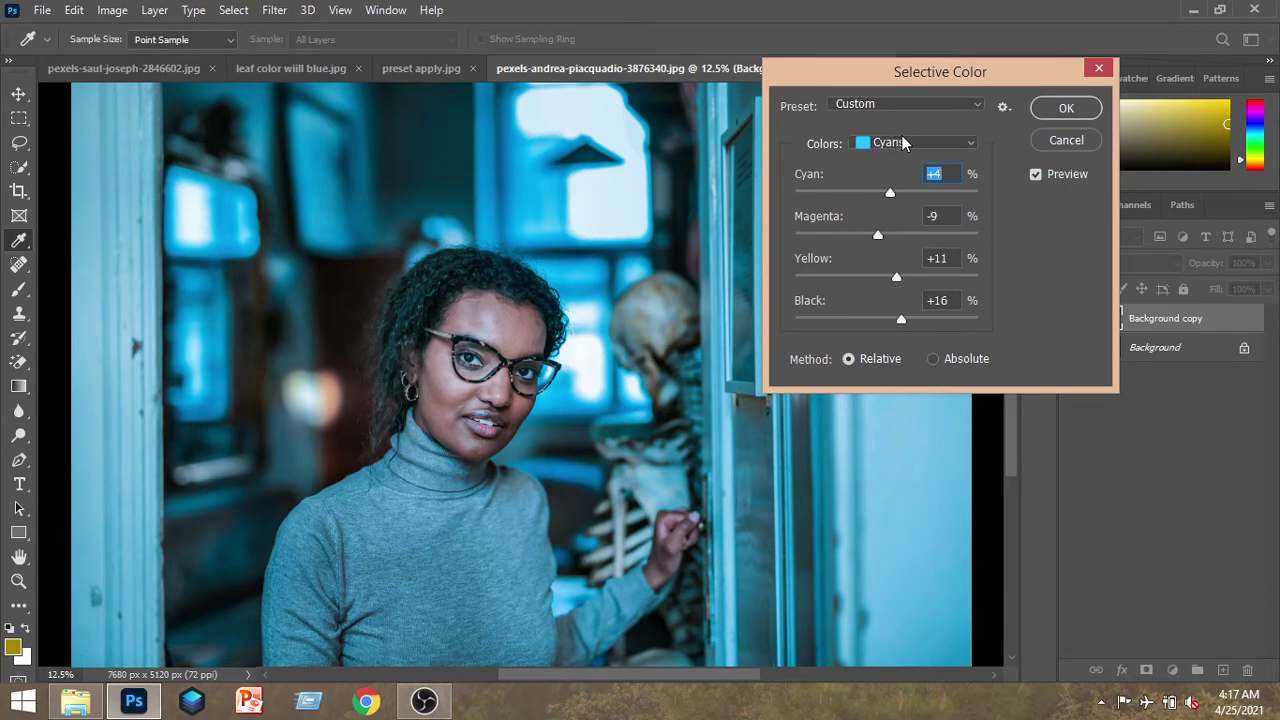
Set the Reds to Cyan -19, Black -17 and apply the Selective Color correction
left_click(903, 143)
left_click(893, 158)
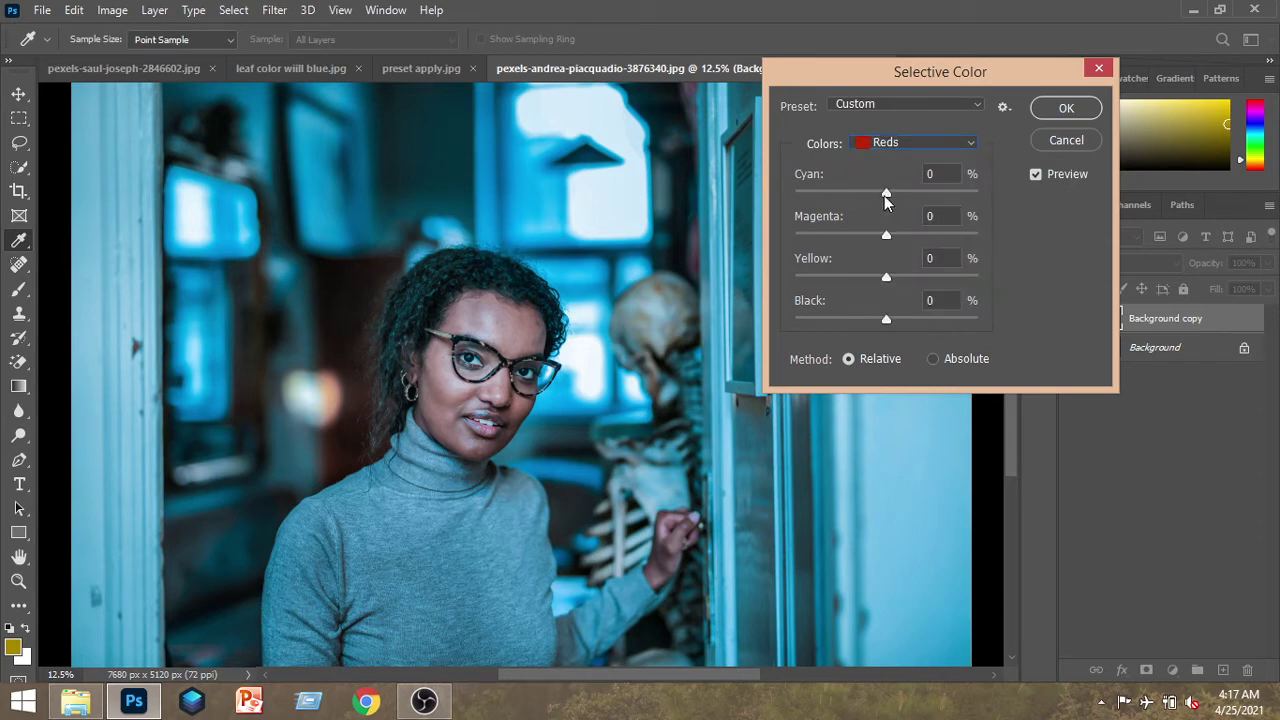
mouse_move(886, 193)
left_mouse_down()
mouse_move(900, 193)
mouse_move(839, 191)
mouse_move(898, 191)
mouse_move(846, 198)
mouse_move(871, 194)
left_mouse_up()
mouse_move(862, 320)
left_mouse_down()
mouse_move(801, 320)
mouse_move(926, 320)
mouse_move(852, 331)
mouse_move(869, 326)
left_mouse_up()
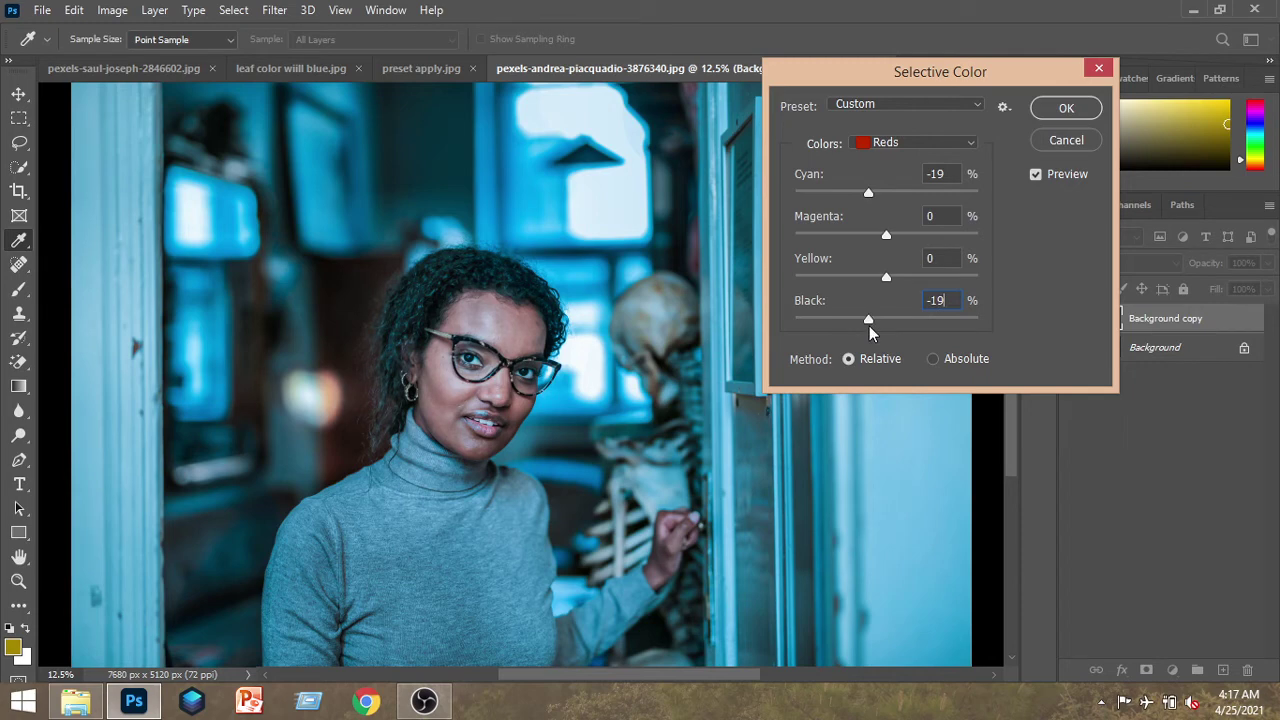
left_click(1038, 109)
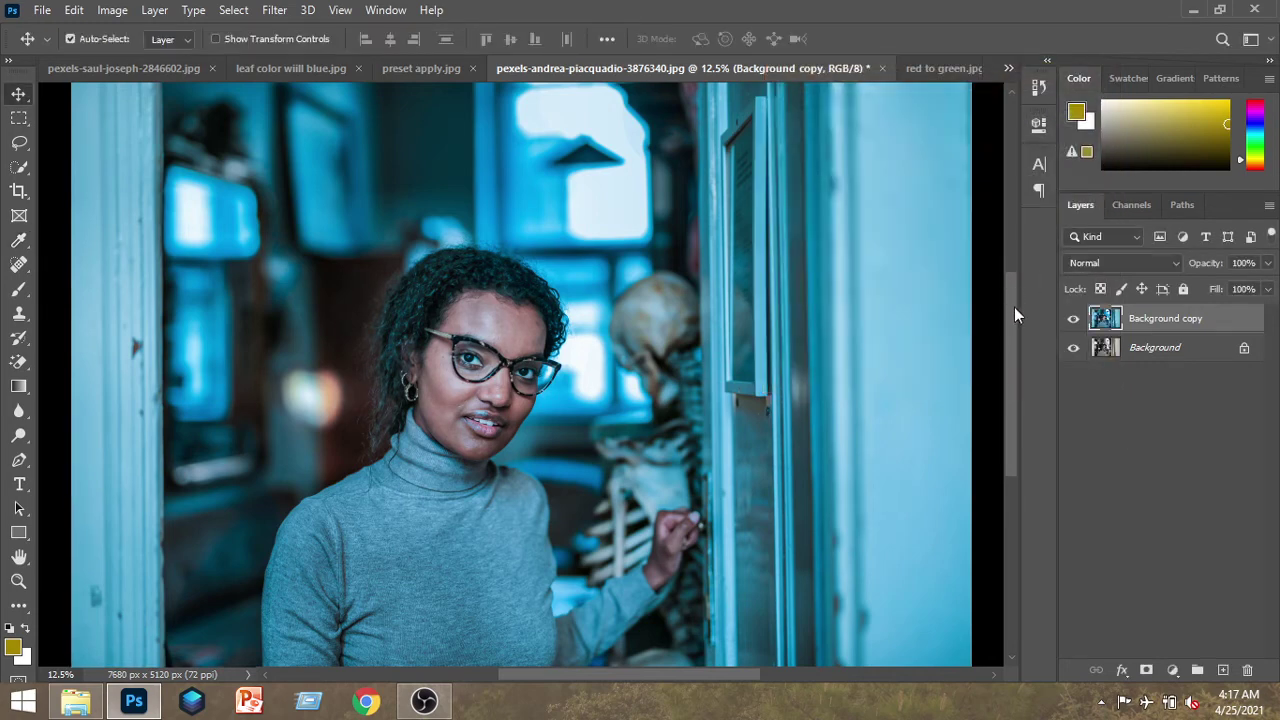
Toggle the teal Background copy off and on to compare it with the warm original
left_click(1074, 319)
left_click(1074, 319)
left_click(1074, 319)
left_click(1074, 319)
left_click(1074, 319)
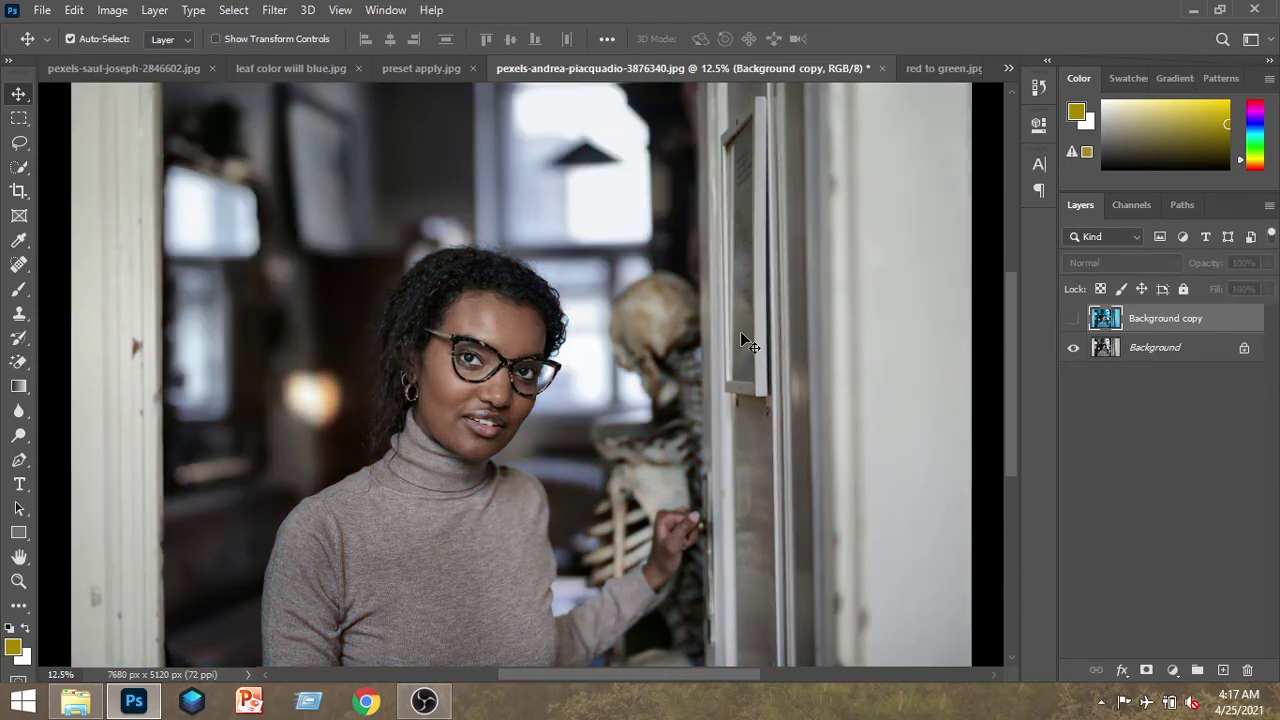
key("ctrl+minus")
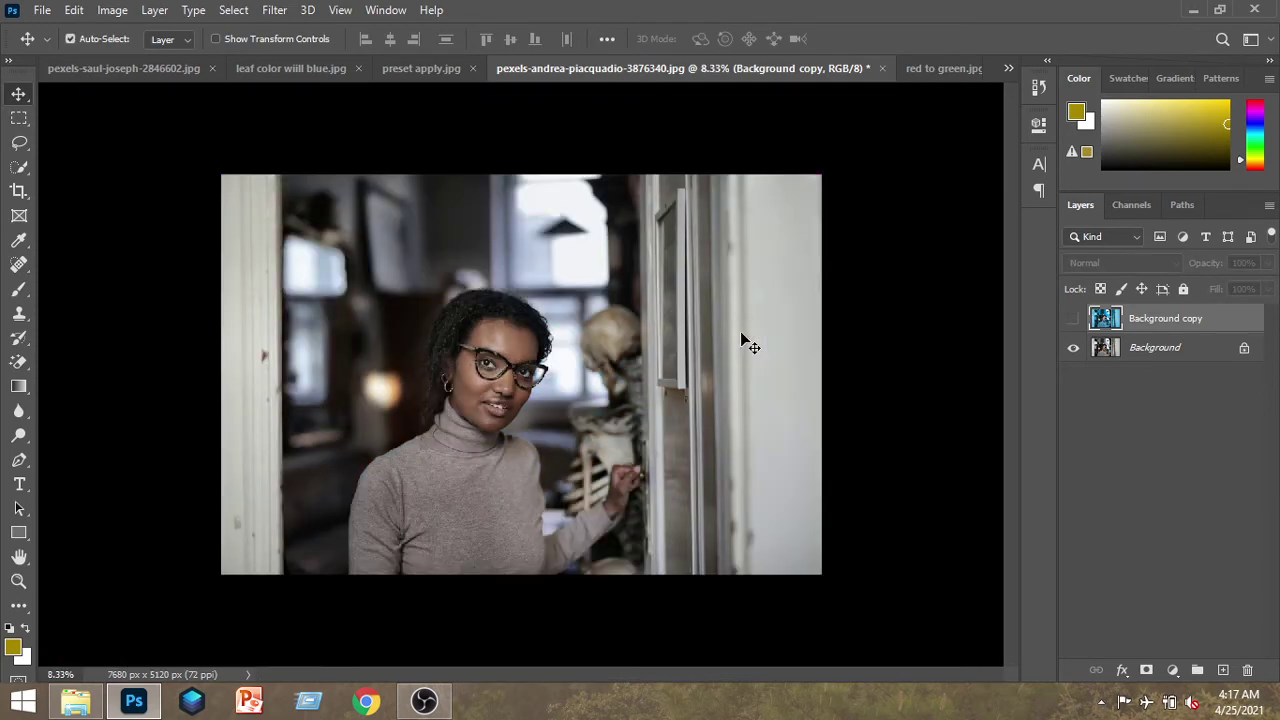
left_click(1073, 319)
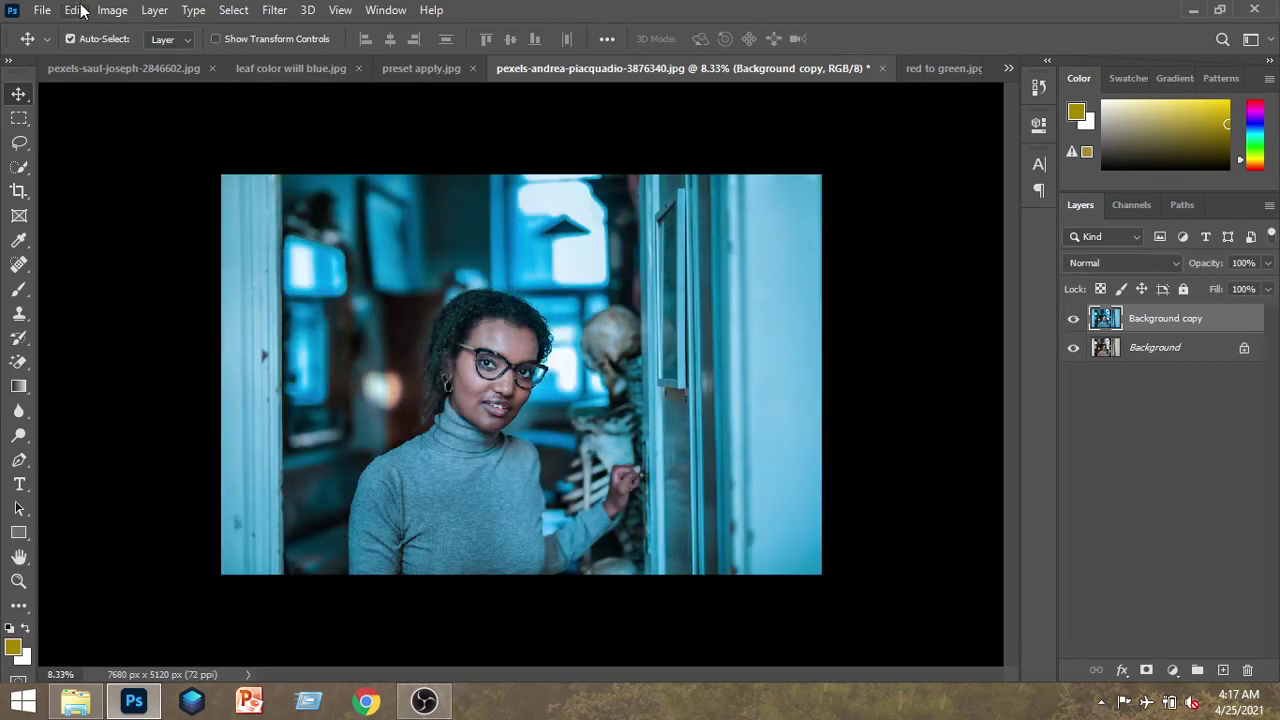
left_click(112, 10)
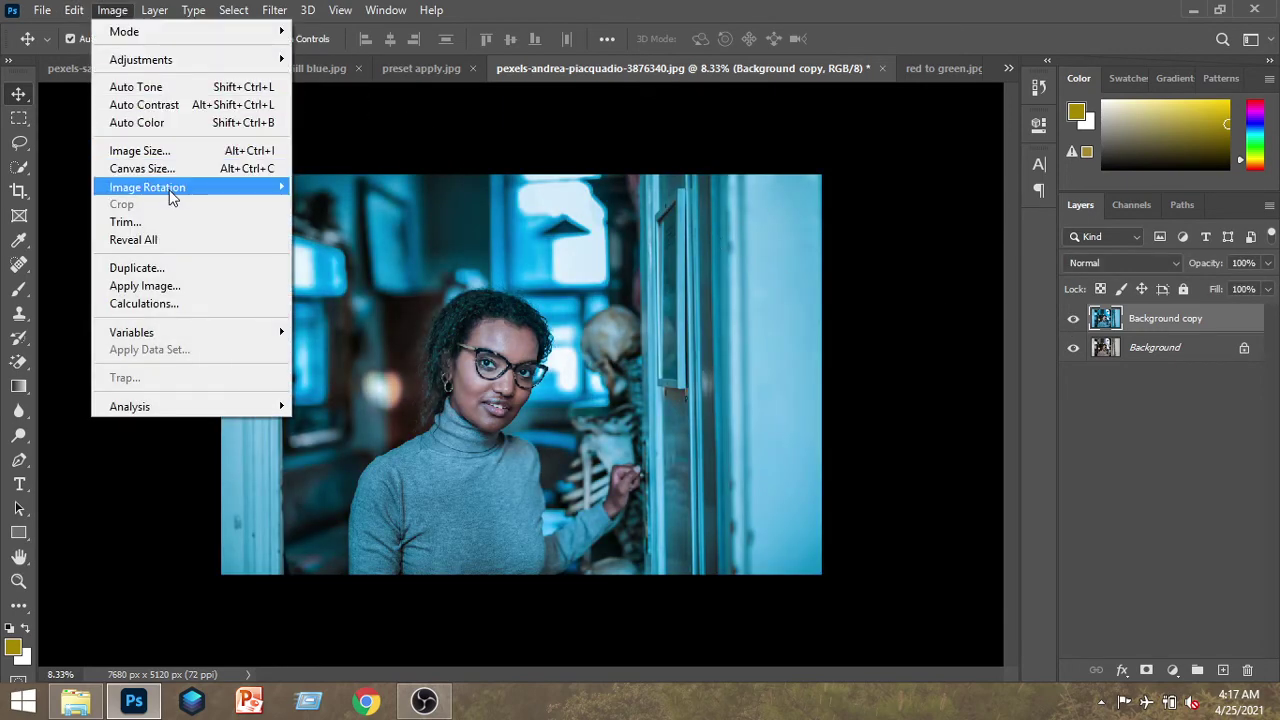
mouse_move(140, 60)
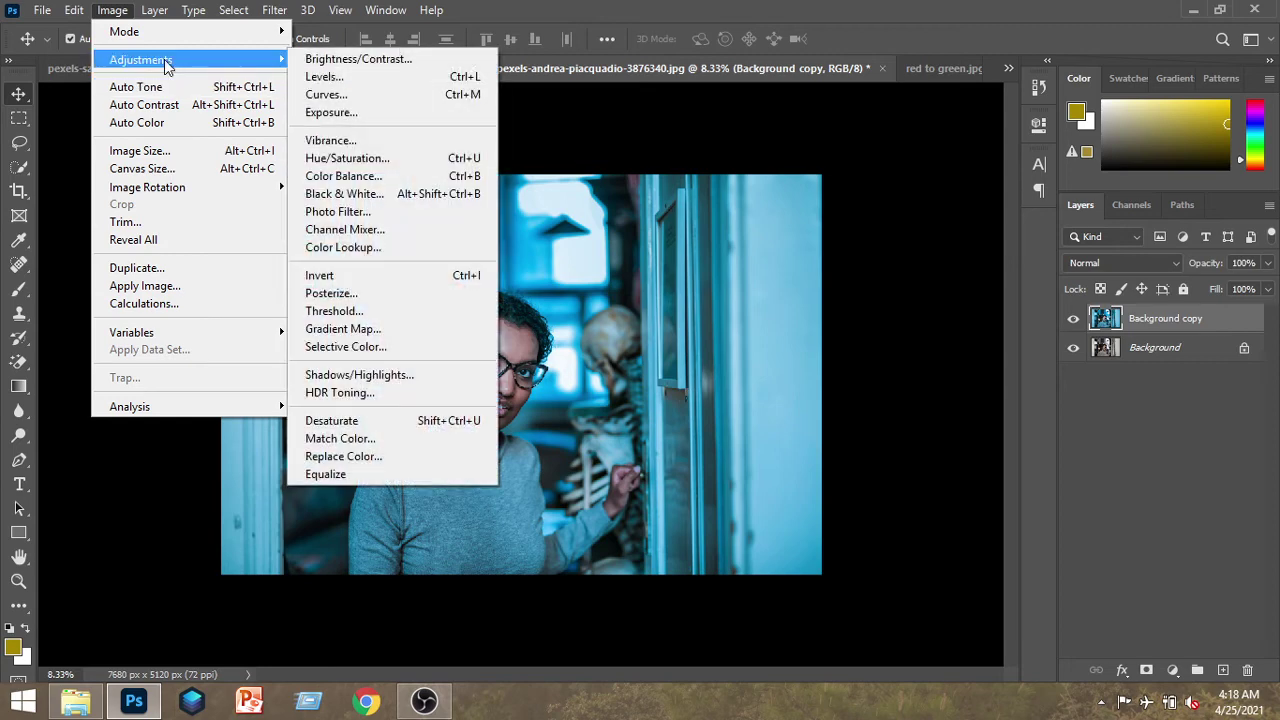
Apply an RGB Curves adjustment: midtone near 135/128, black point lifted to 4, 189 mapped to 187
left_click(330, 94)
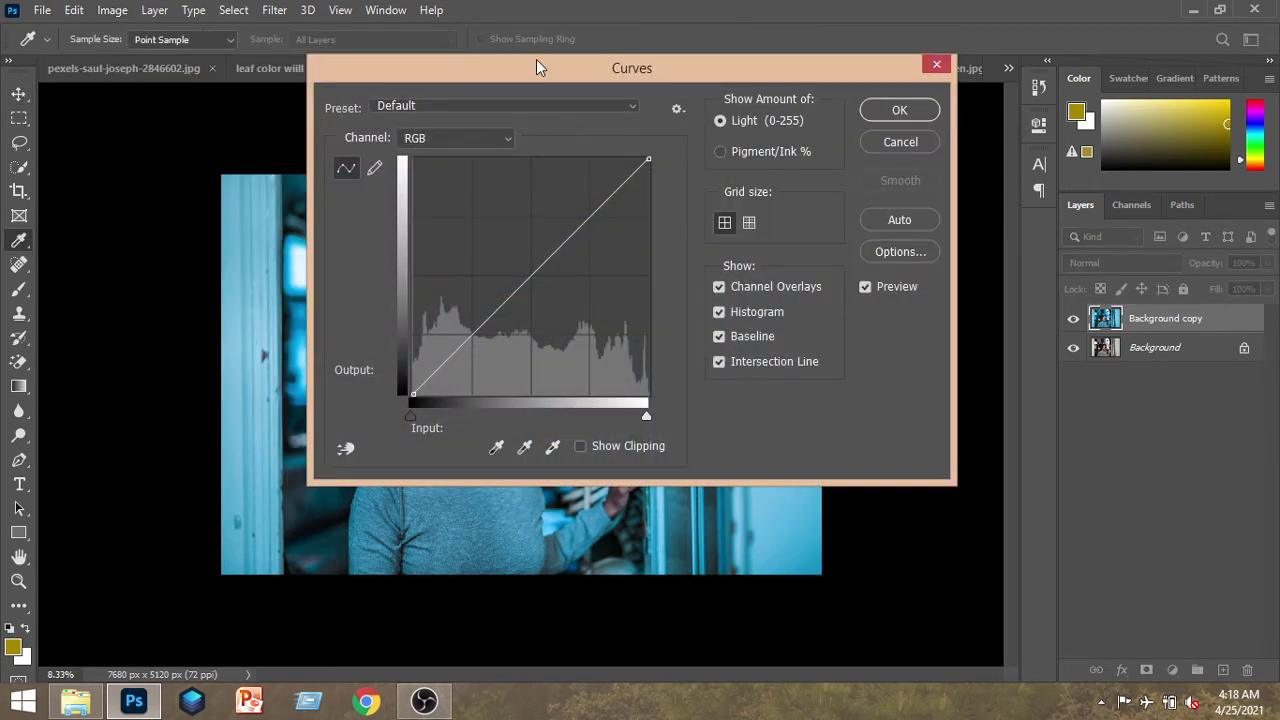
left_click_drag(536, 62, 906, 82)
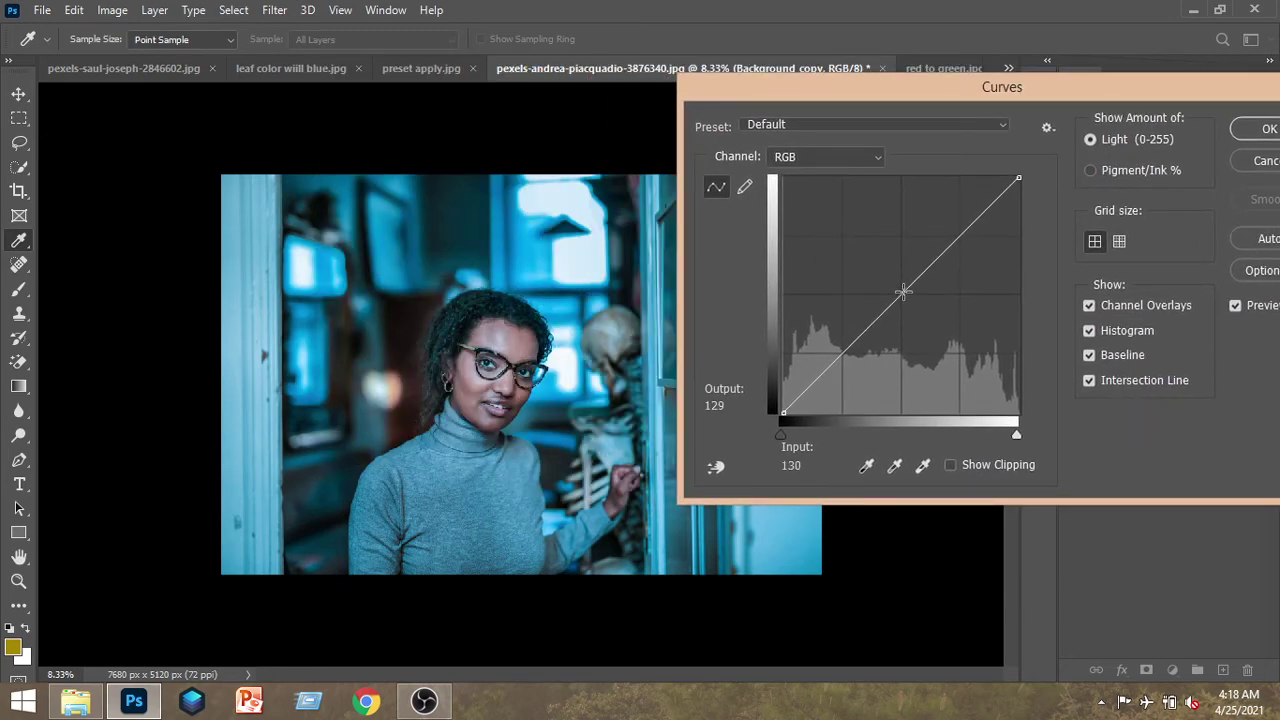
left_click(906, 302)
left_click_drag(906, 302, 907, 296)
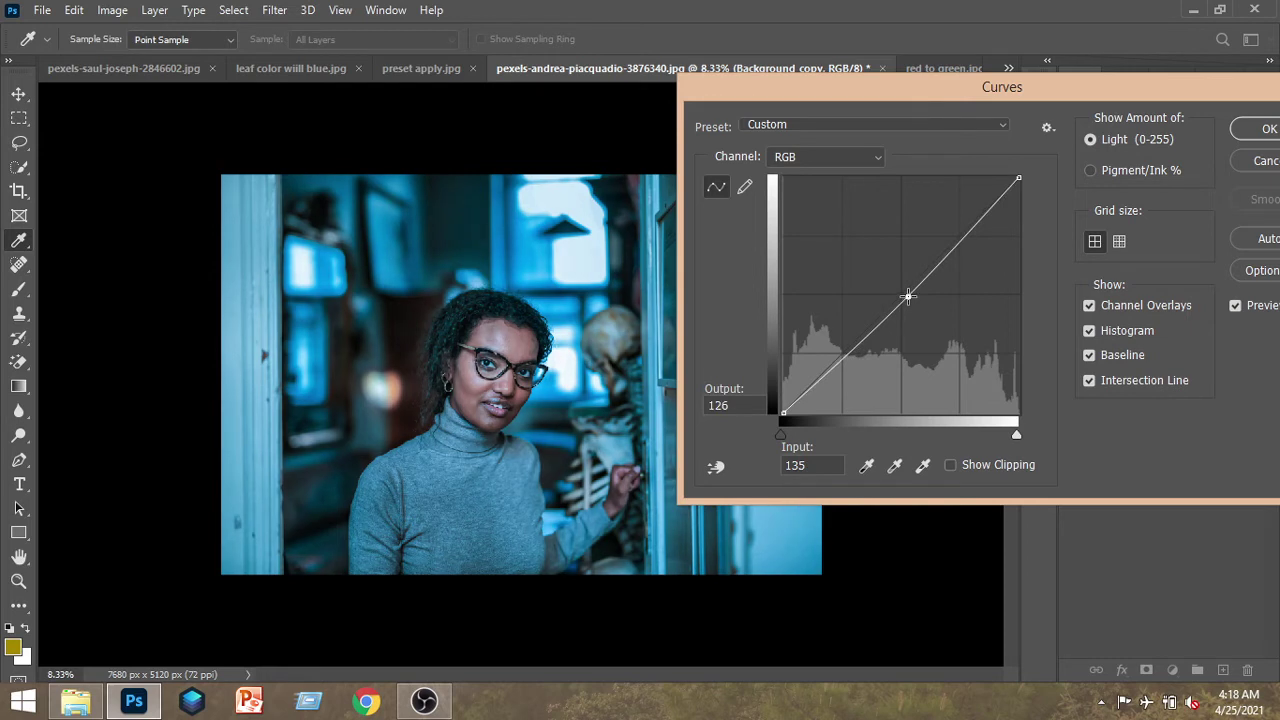
left_click_drag(907, 296, 907, 294)
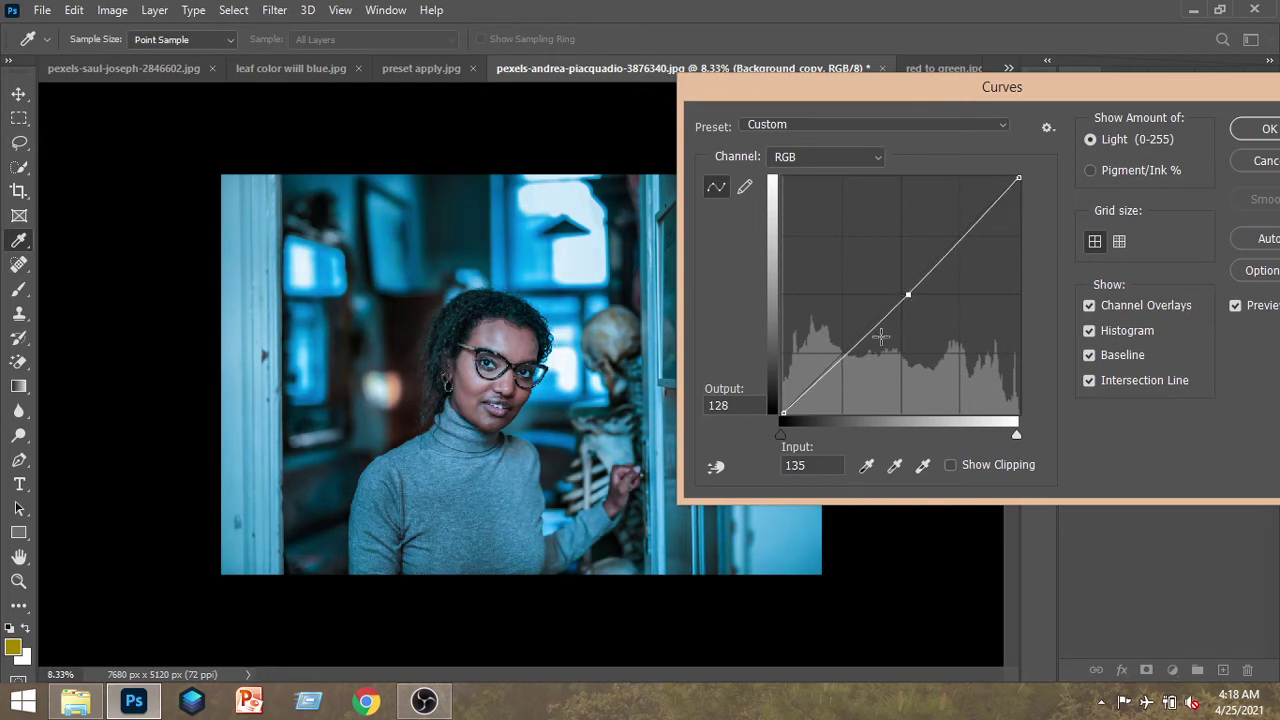
mouse_move(787, 410)
left_mouse_down()
mouse_move(783, 390)
mouse_move(783, 409)
left_mouse_up()
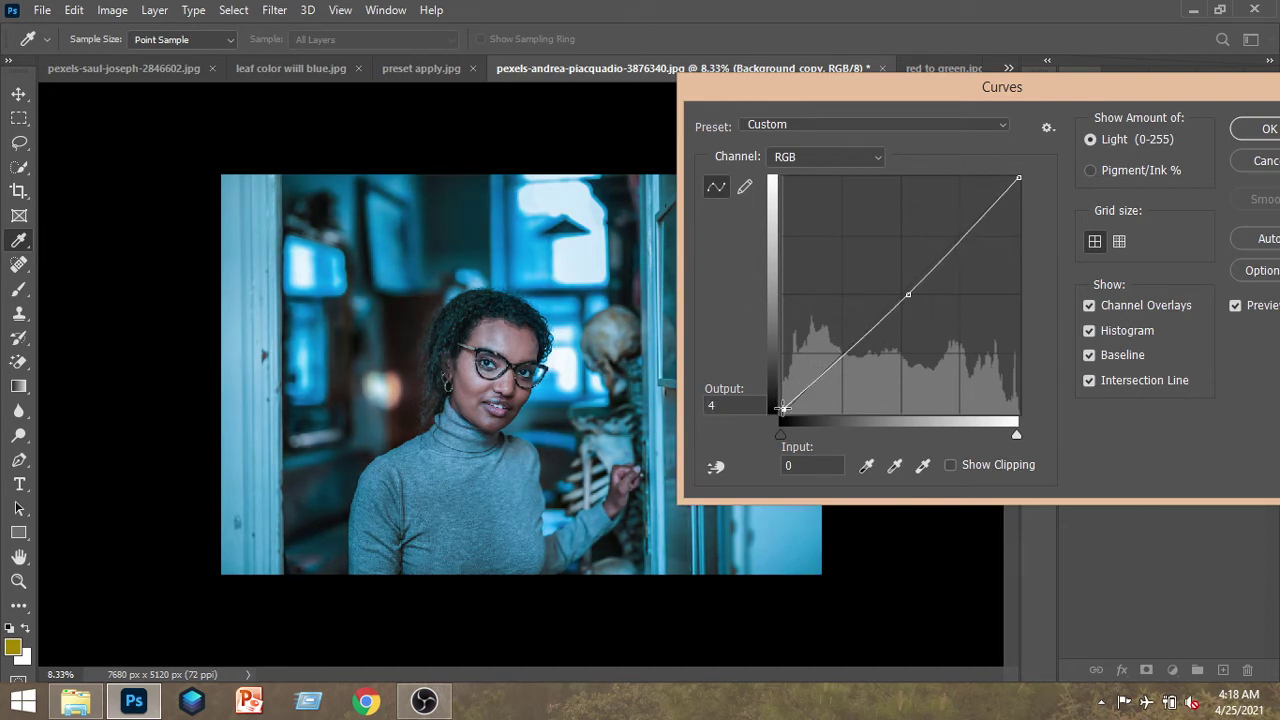
left_click(961, 239)
left_click_drag(961, 239, 958, 240)
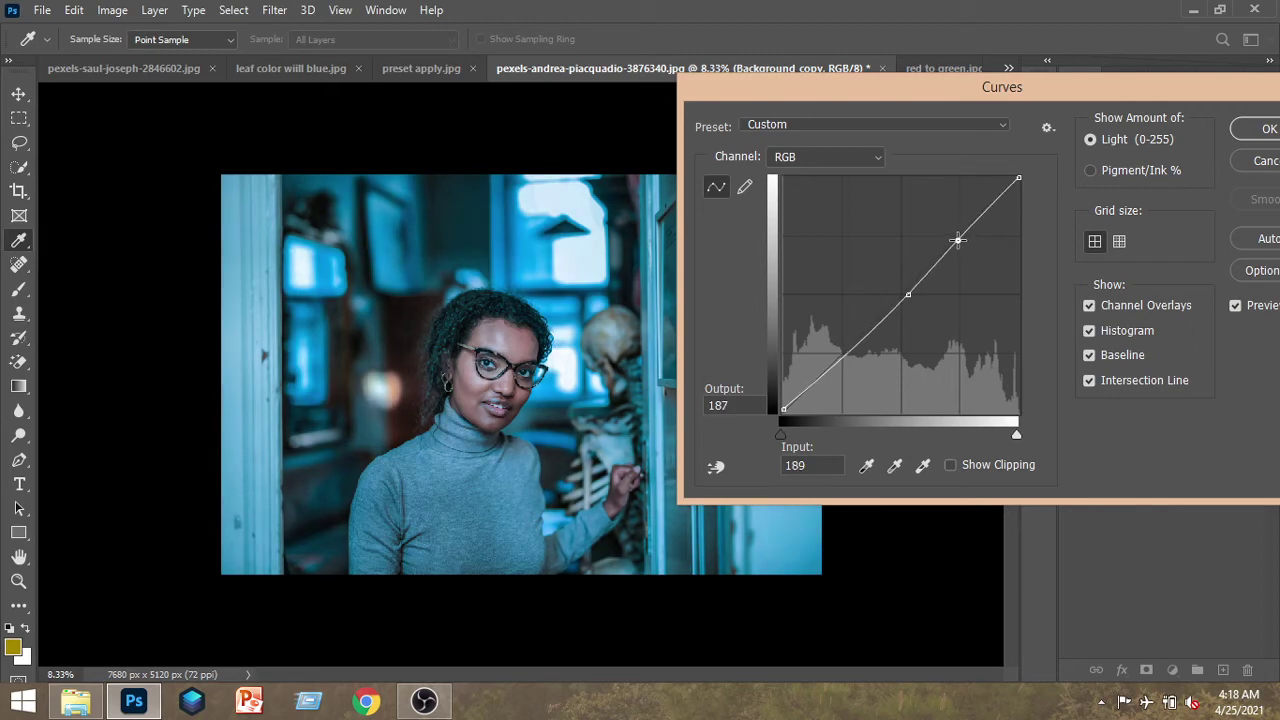
left_click(1245, 130)
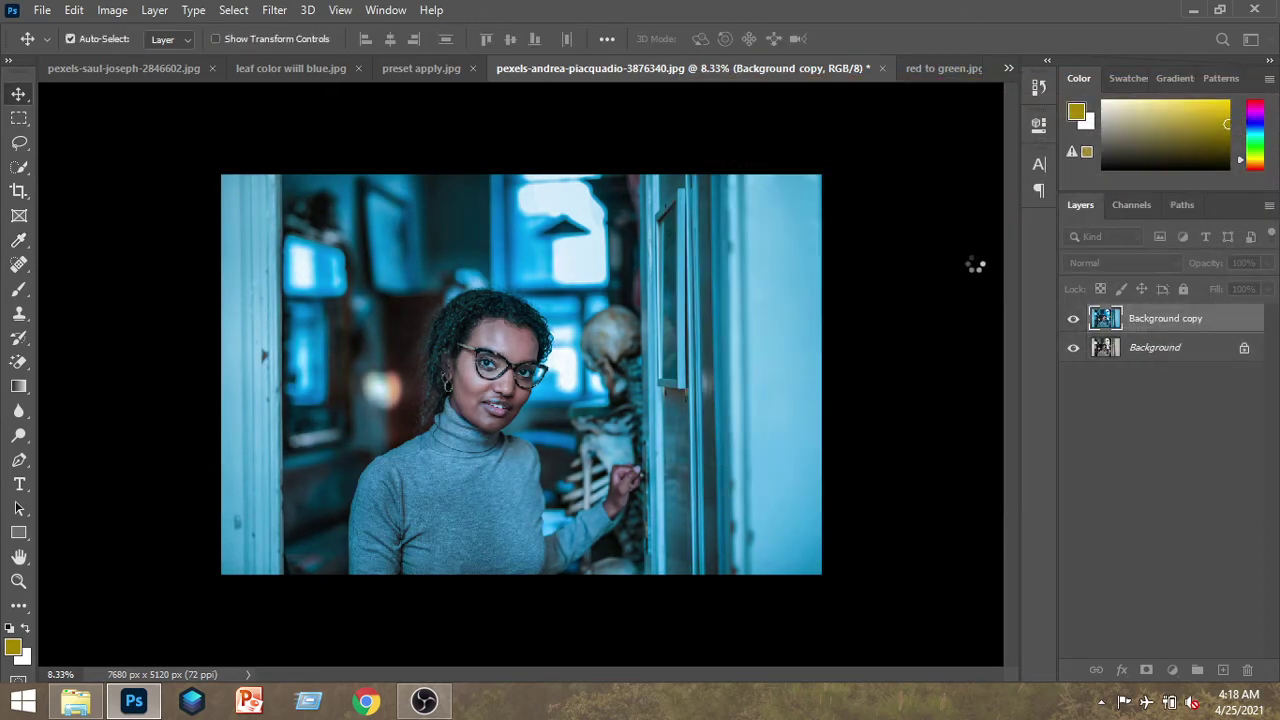